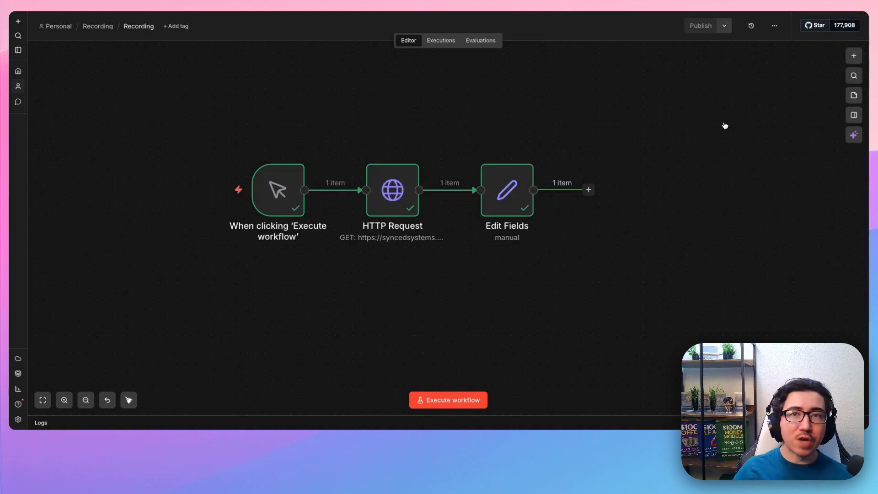
left_click_drag(206, 97, 593, 268)
left_click(622, 297)
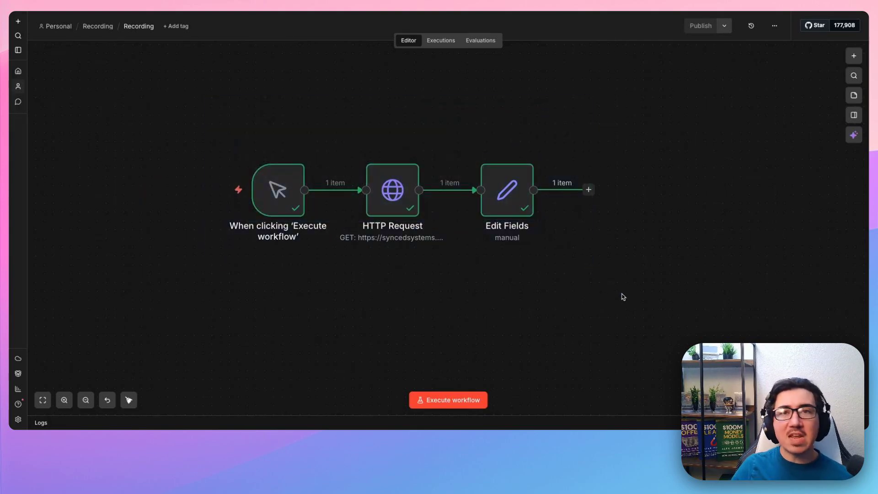
Review the parameters and settings of the HTTP Request node, including its URL
double_click(386, 200)
left_click(366, 130)
left_click(348, 119)
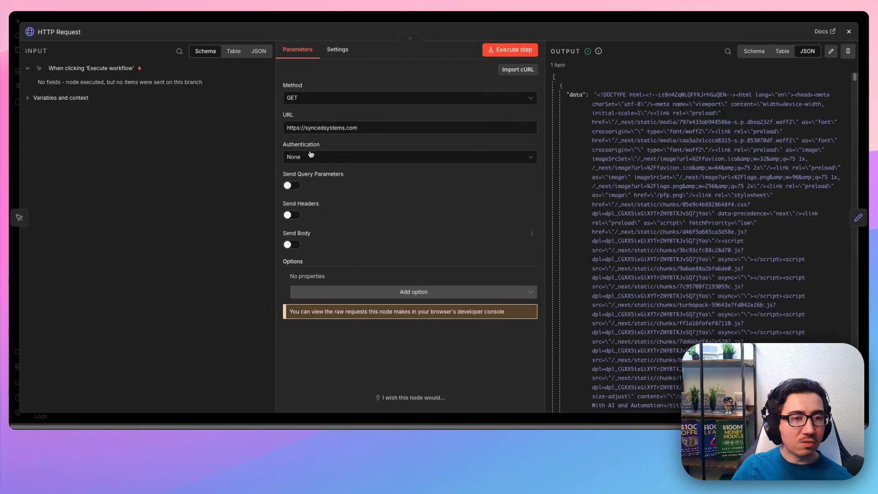
left_click(337, 50)
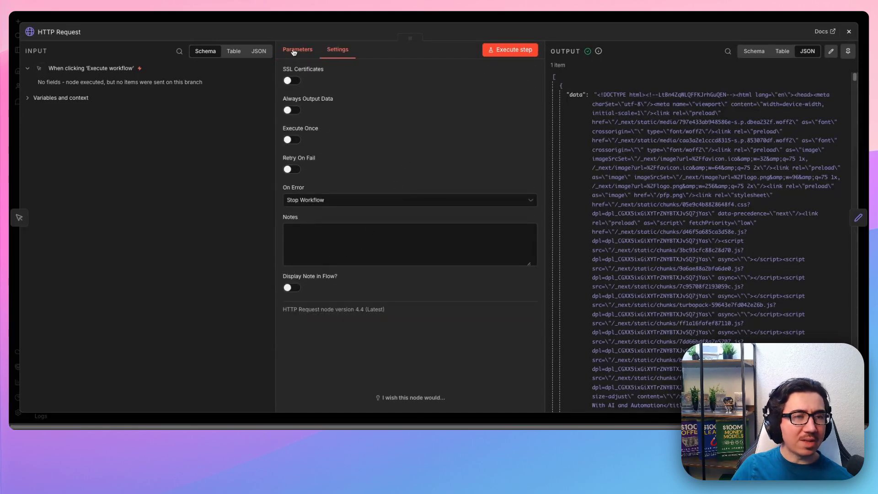
left_click(296, 50)
left_click_drag(377, 128, 250, 129)
left_click(396, 77)
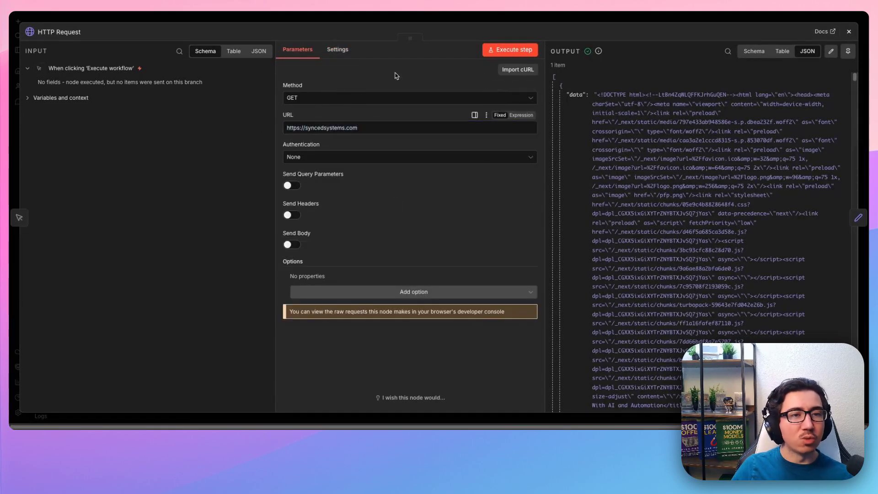
key("Escape")
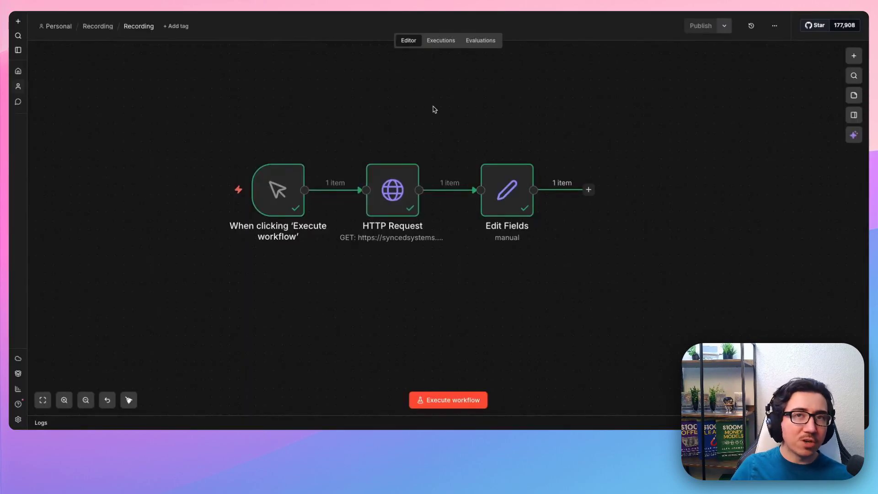
Inspect the field mapping and output of the Edit Fields node
mouse_move(507, 191)
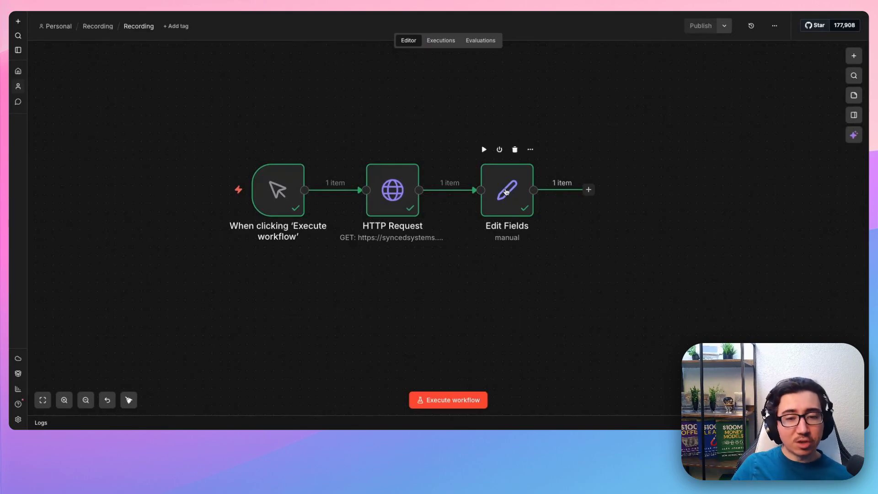
double_click(507, 192)
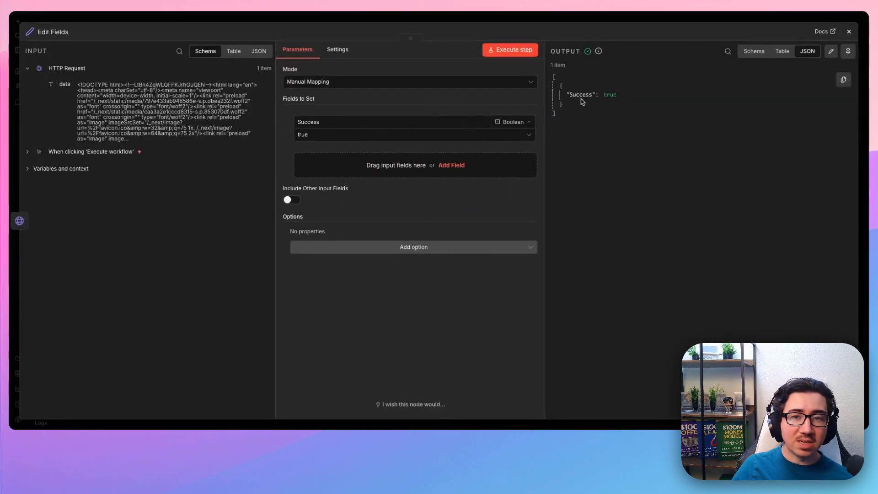
left_click(849, 31)
left_click(715, 98)
Execute the workflow from its manual trigger and check the output of the Edit Fields node
left_click(233, 196)
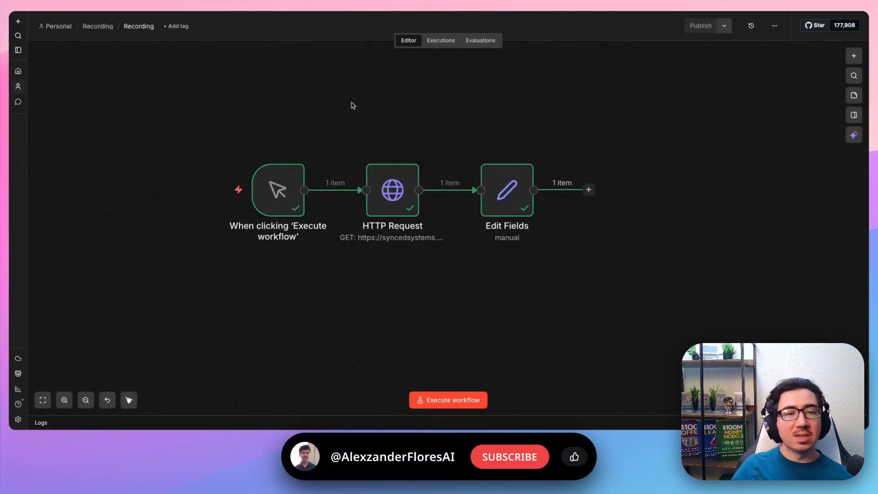
left_click(513, 195)
double_click(512, 195)
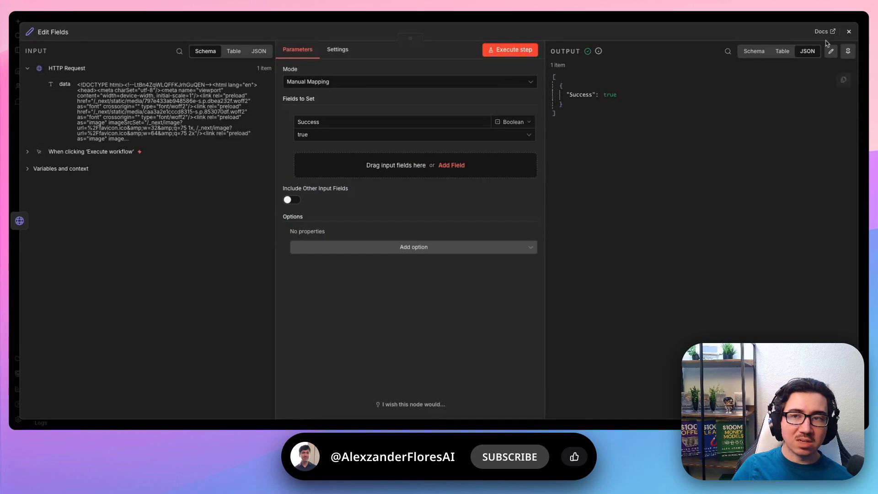
left_click(850, 32)
left_click_drag(243, 112, 623, 300)
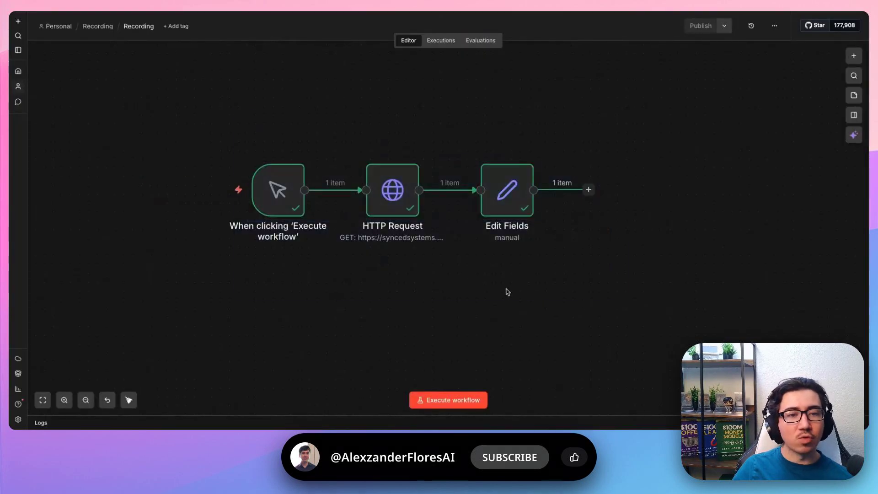
double_click(391, 203)
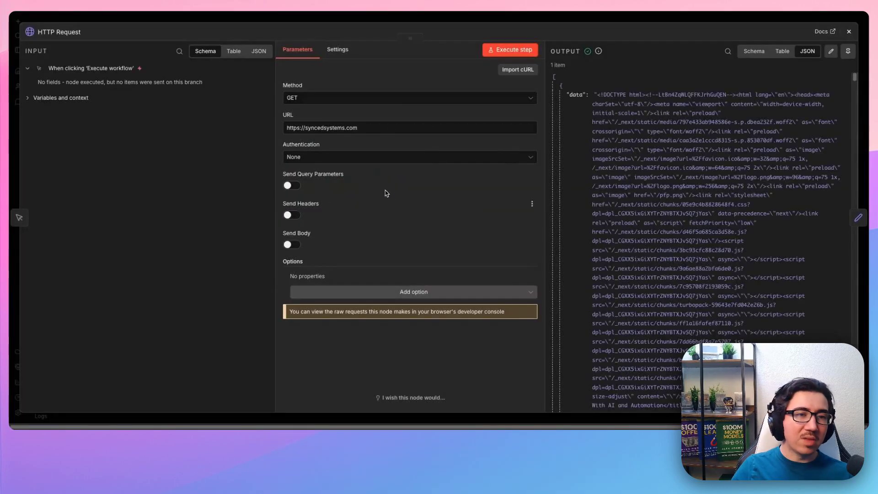
left_click(365, 130)
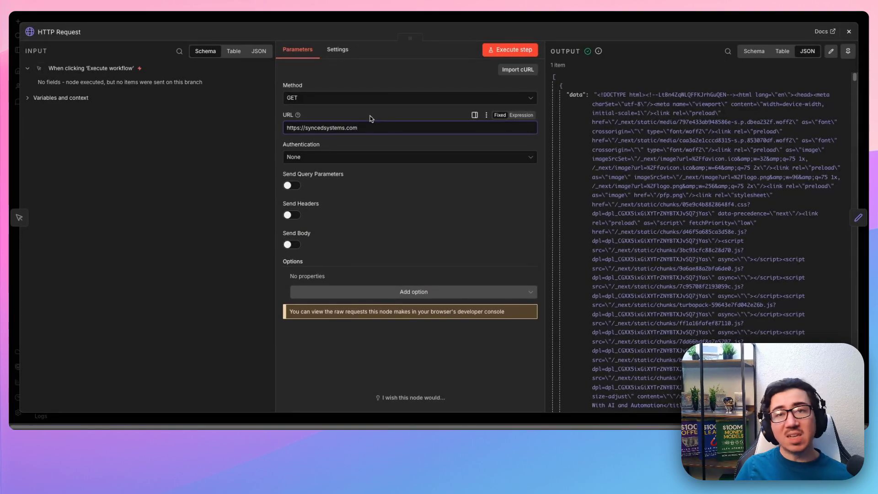
type("m")
left_click(392, 146)
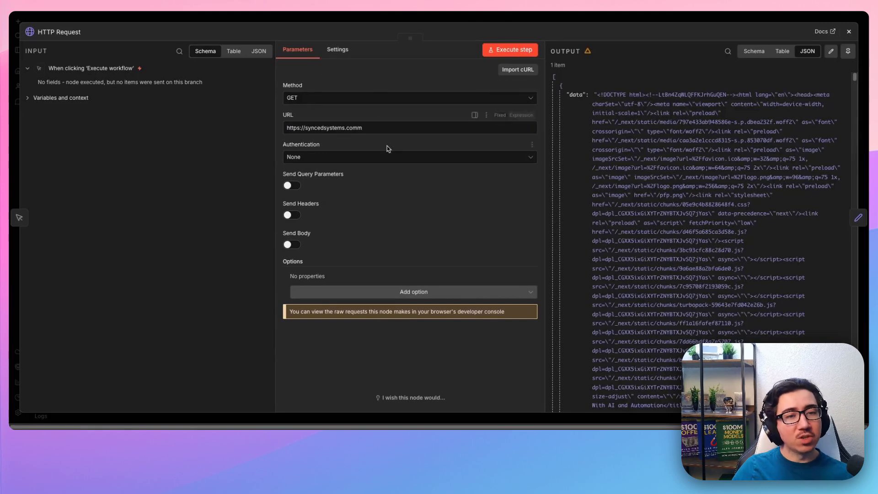
key("Escape")
Execute the workflow with the broken URL and open the HTTP Request node's error output
left_click(192, 191)
left_click_drag(447, 106, 573, 251)
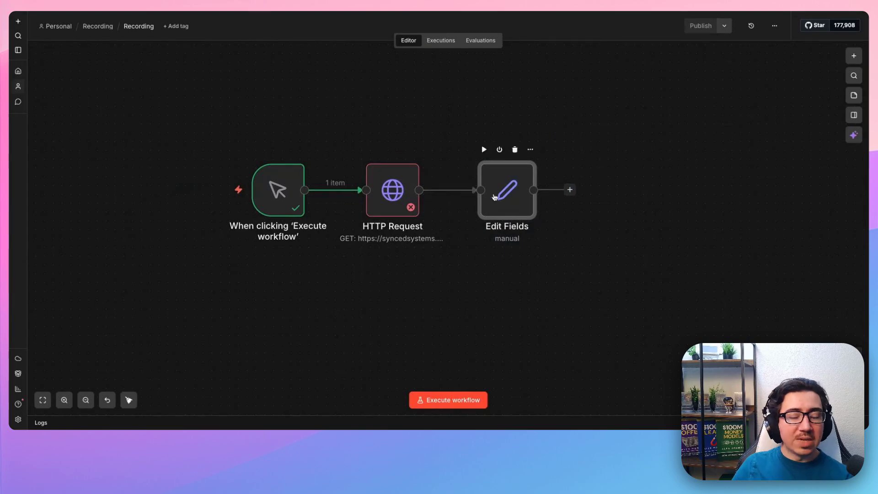
left_click(391, 189)
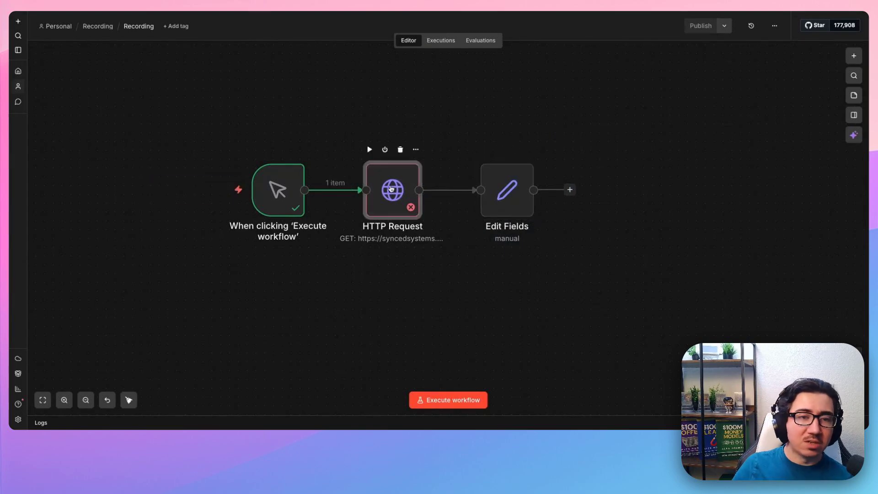
double_click(391, 189)
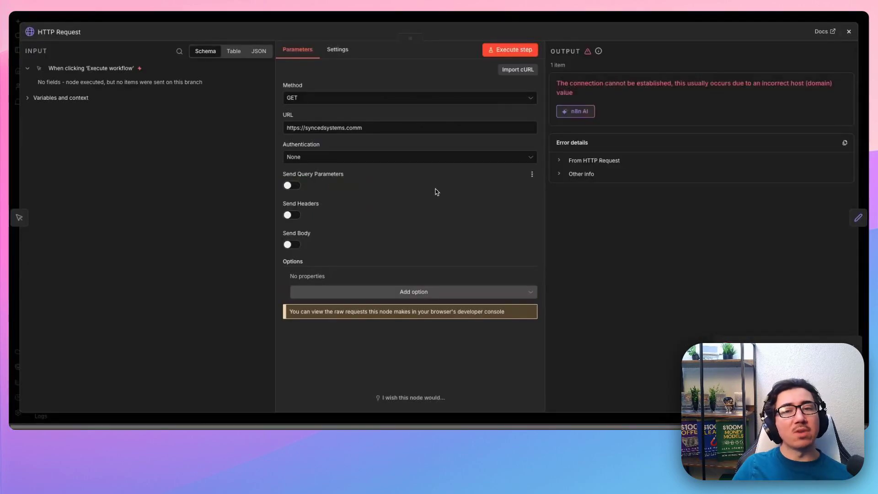
Enable Retry On Fail for the HTTP Request node, keeping the default maximum tries and wait time between tries
left_click(346, 51)
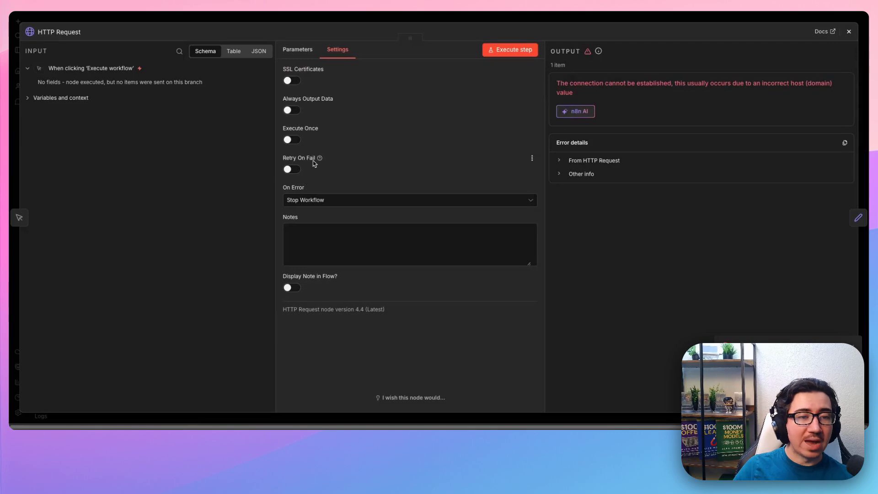
left_click(294, 170)
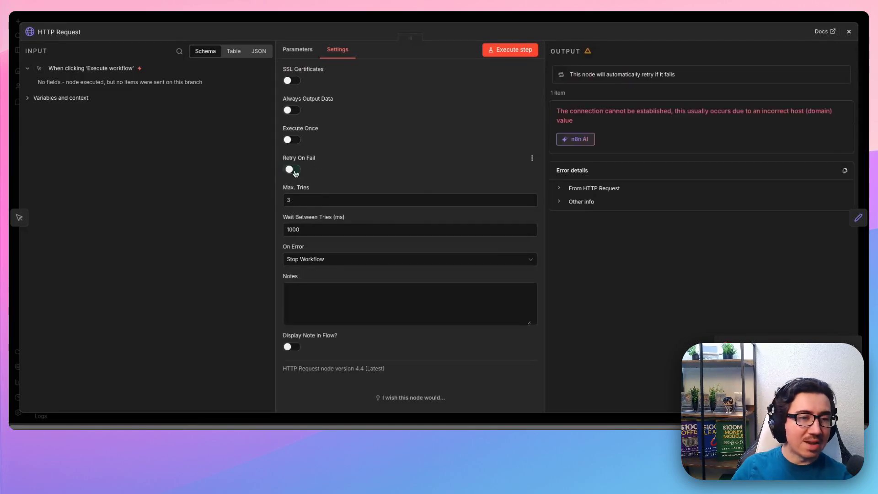
left_click_drag(296, 199, 282, 200)
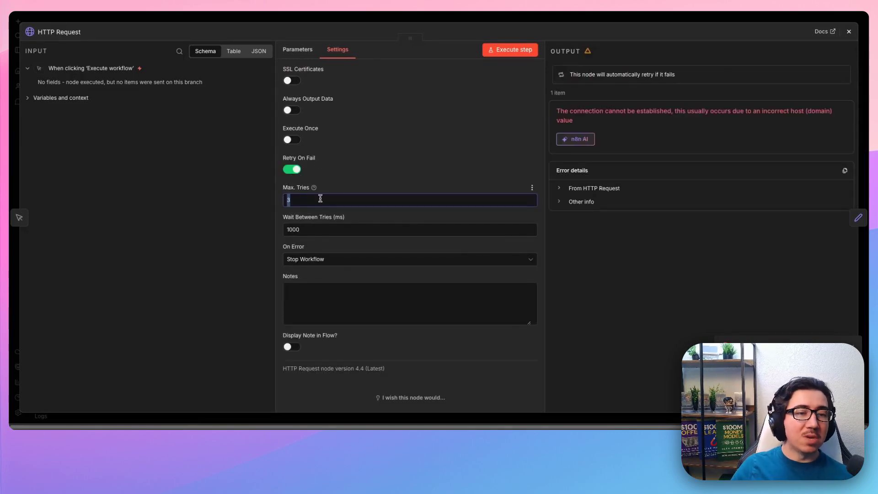
left_click(333, 189)
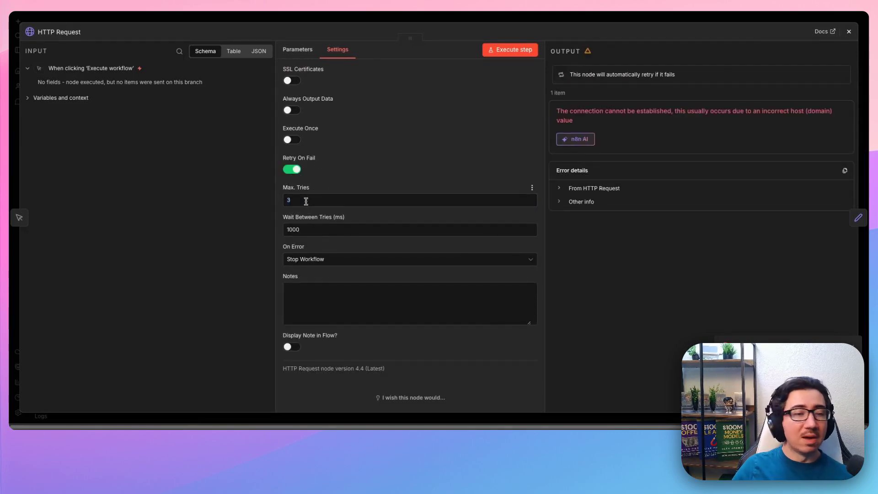
double_click(308, 229)
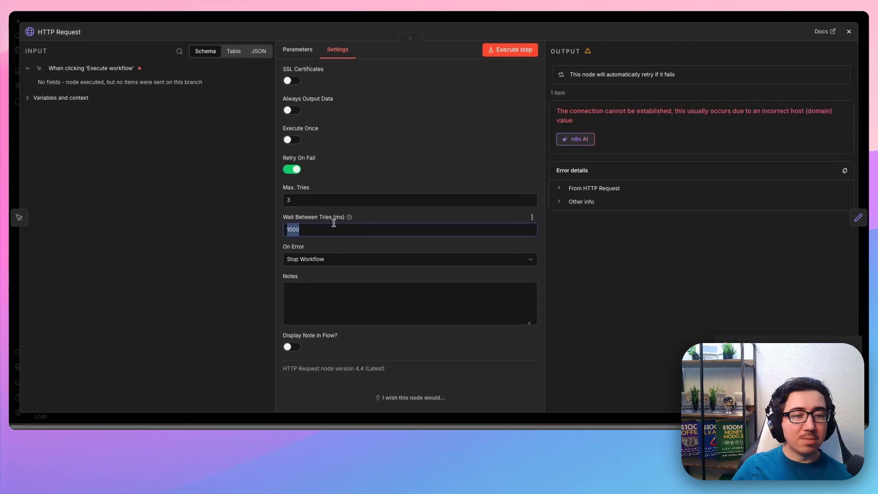
left_click(333, 229)
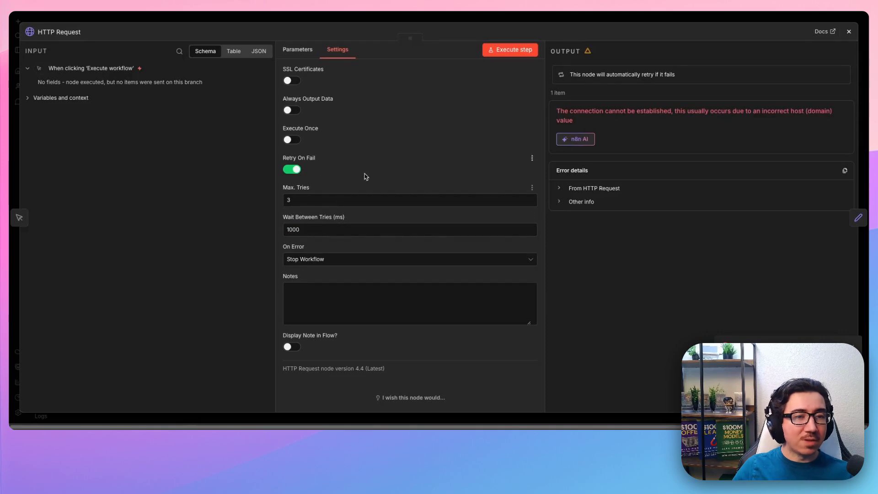
key("Escape")
Execute the workflow with retrying enabled and review the HTTP Request node's URL and retry settings
left_click(210, 191)
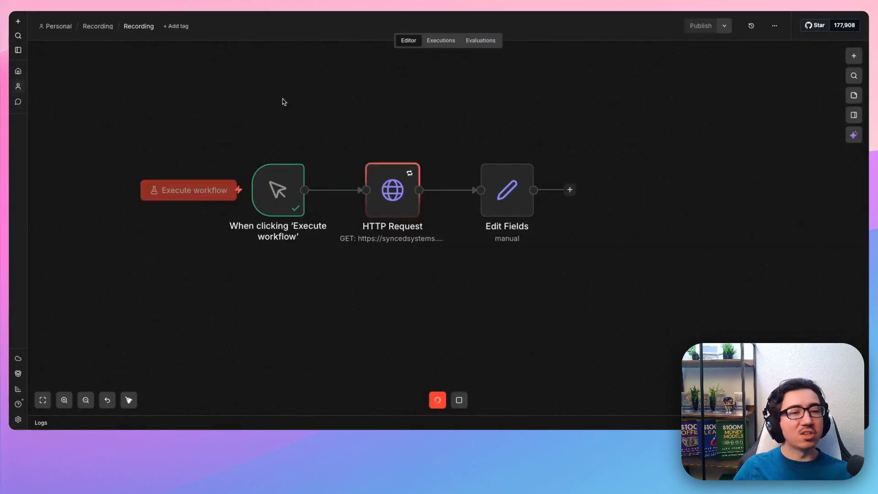
mouse_move(409, 176)
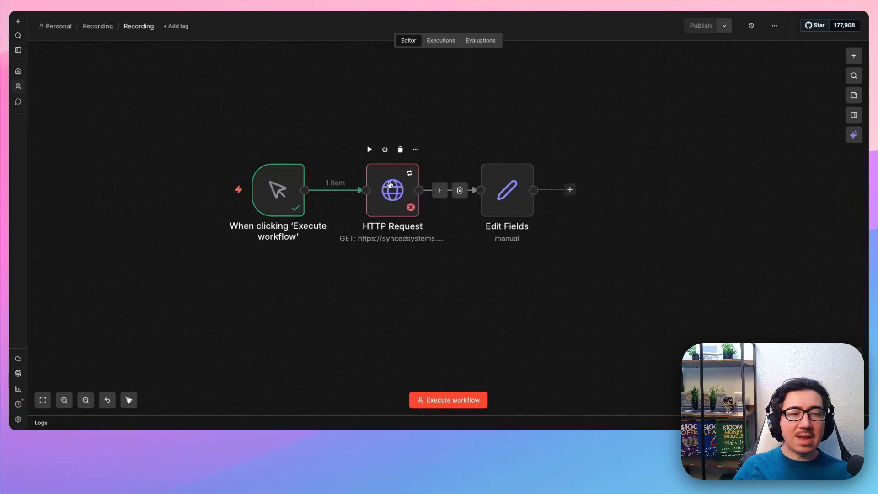
double_click(392, 198)
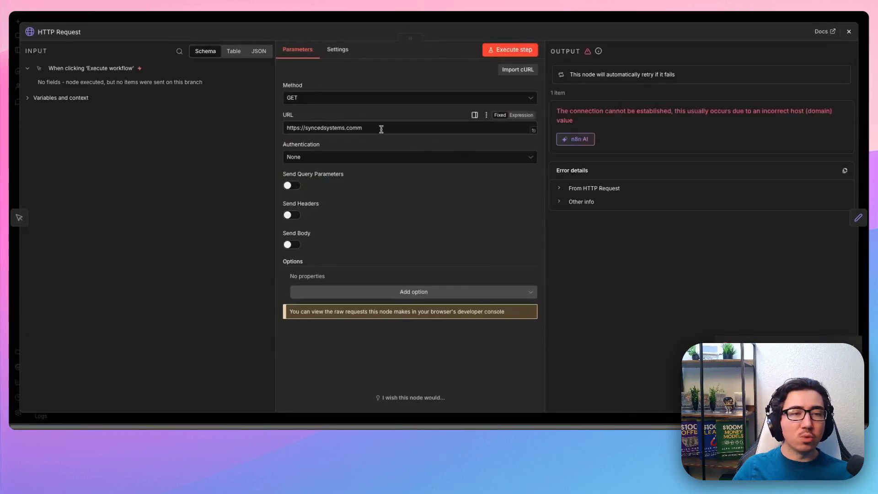
left_click_drag(384, 130, 282, 128)
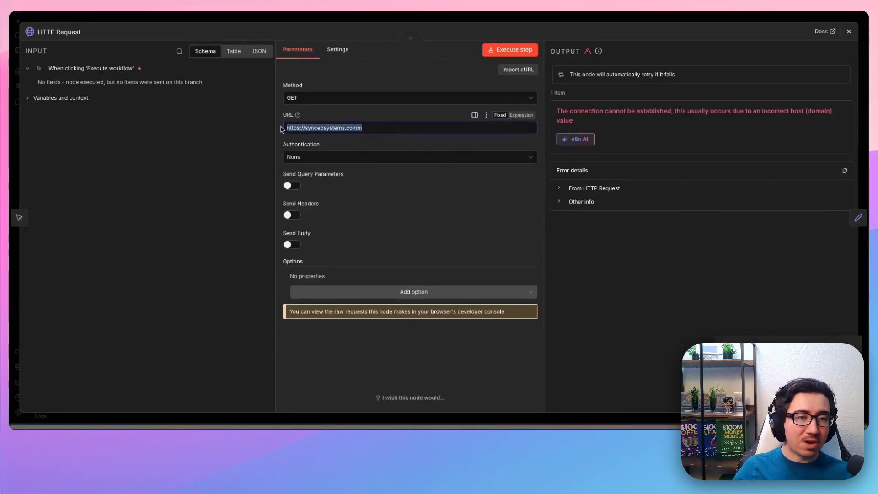
left_click(372, 129)
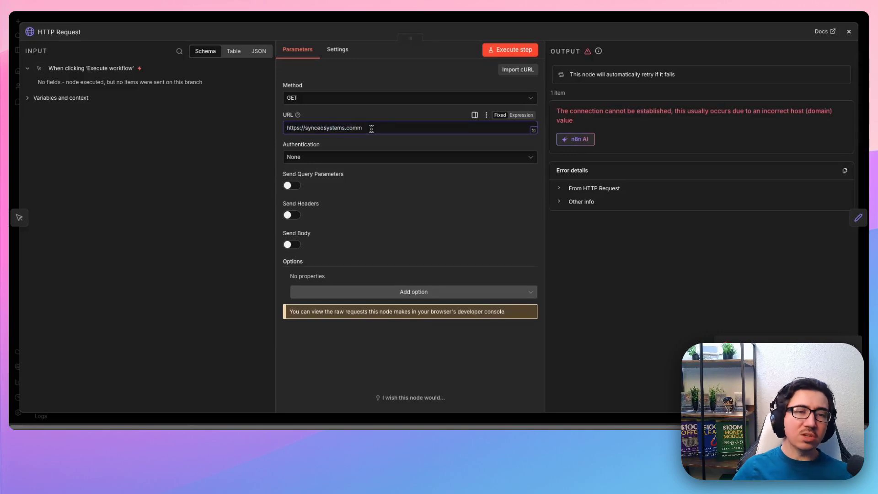
left_click(338, 49)
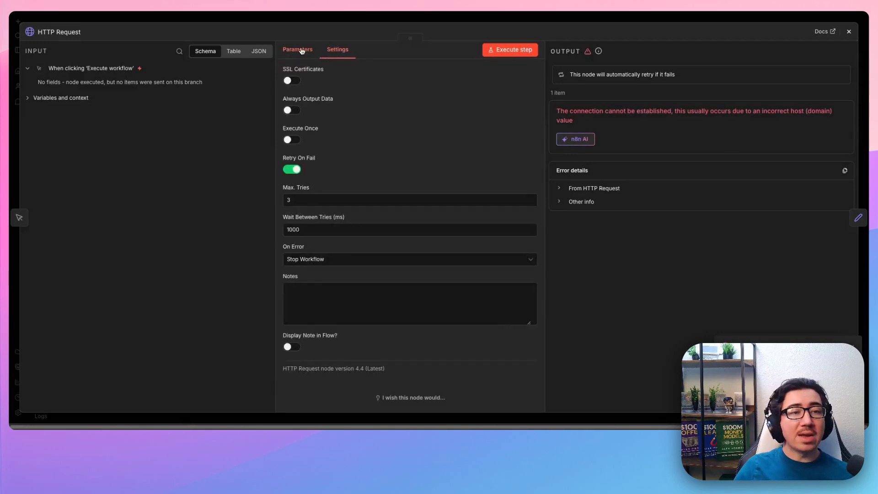
left_click(302, 51)
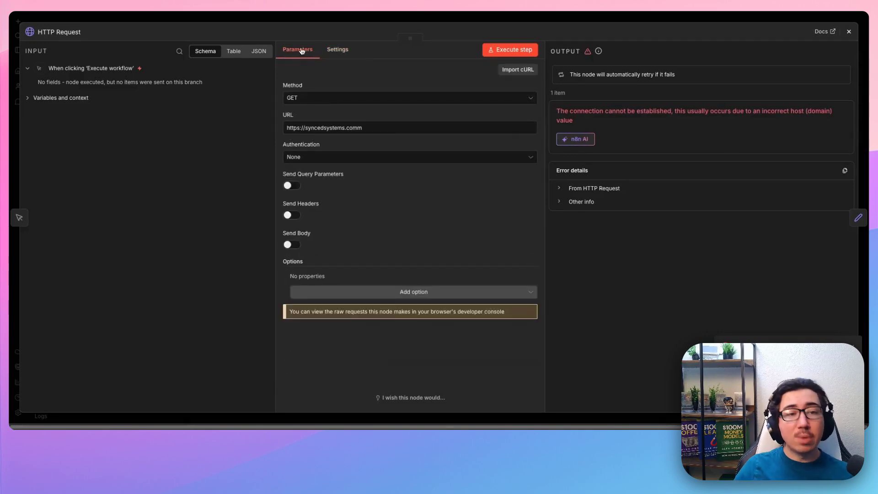
Set the HTTP Request node's On Error behaviour to Continue
left_click(337, 52)
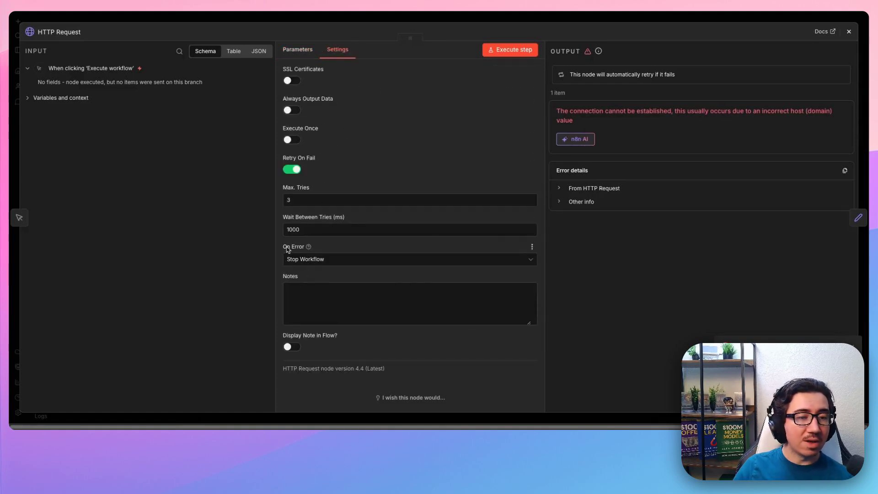
left_click(299, 259)
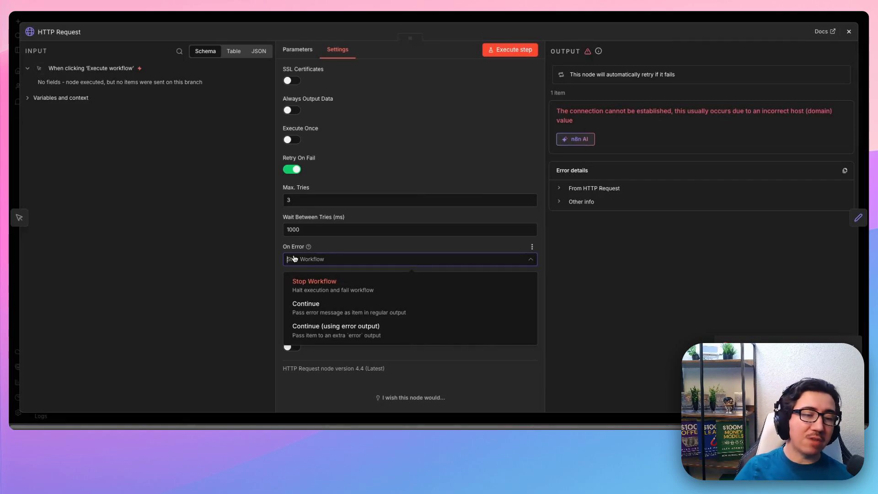
left_click(313, 306)
key("Escape")
Execute the workflow again and examine the error message in the HTTP Request node's output
left_click(220, 187)
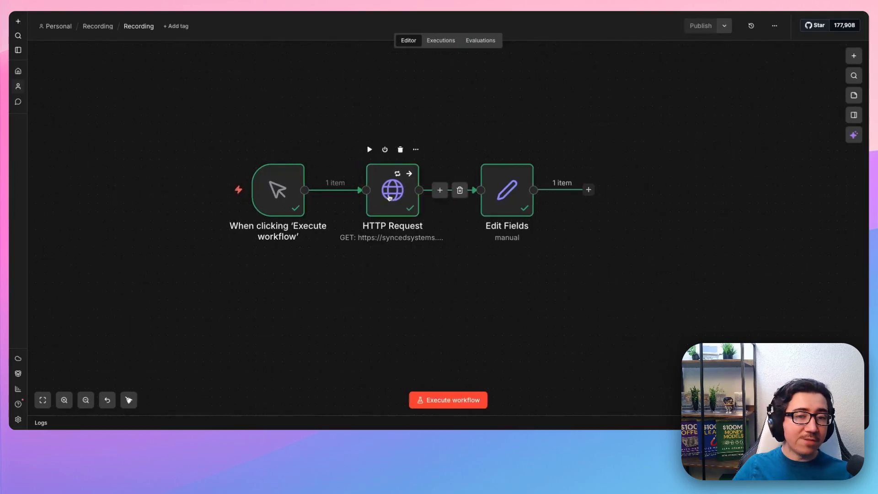
double_click(389, 196)
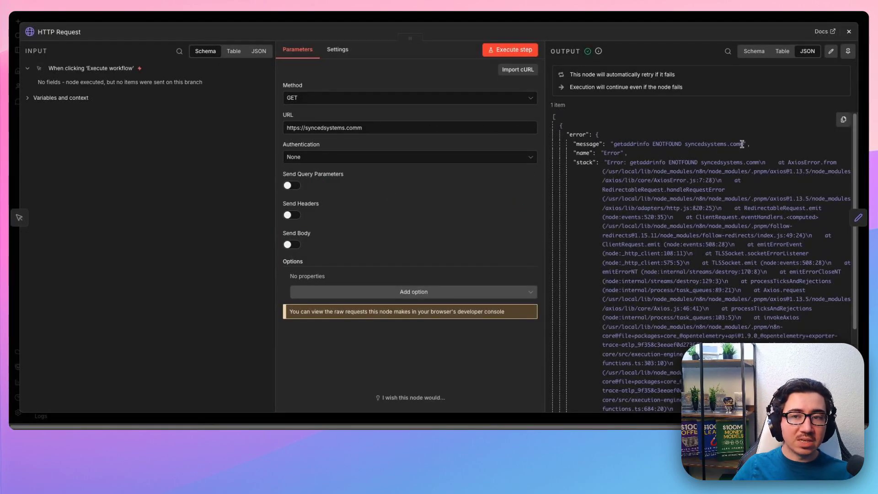
left_click_drag(744, 145, 685, 145)
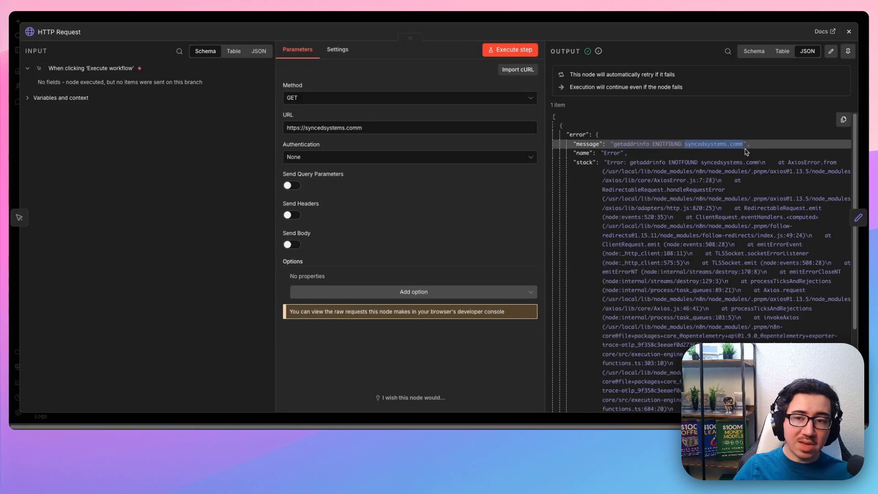
left_click(671, 21)
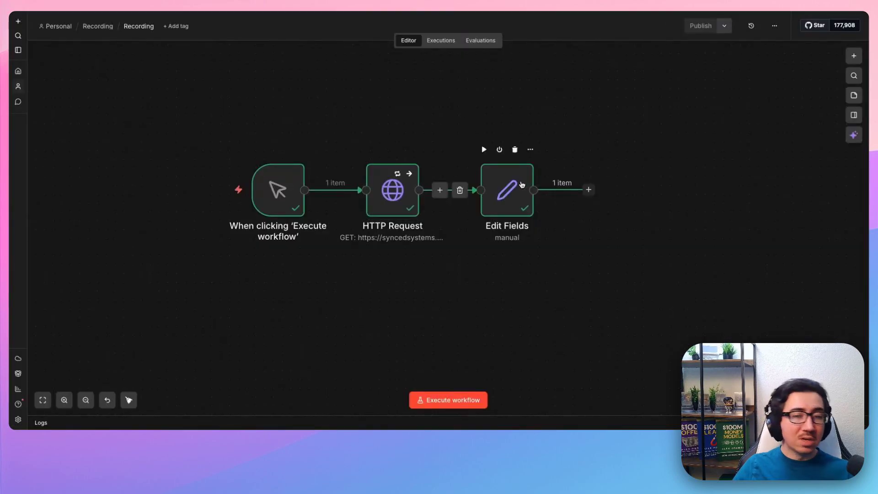
Review the Edit Fields output and set the HTTP Request node's On Error behaviour to Continue (using error output)
double_click(522, 186)
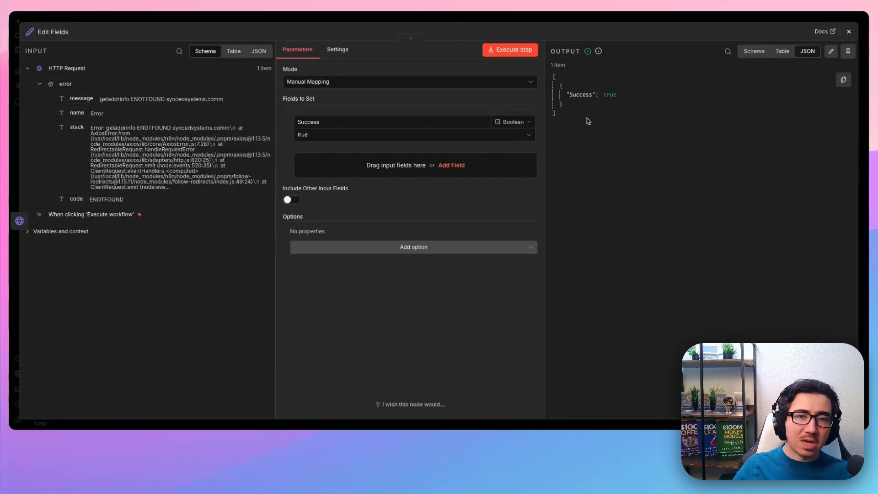
left_click(849, 31)
double_click(392, 187)
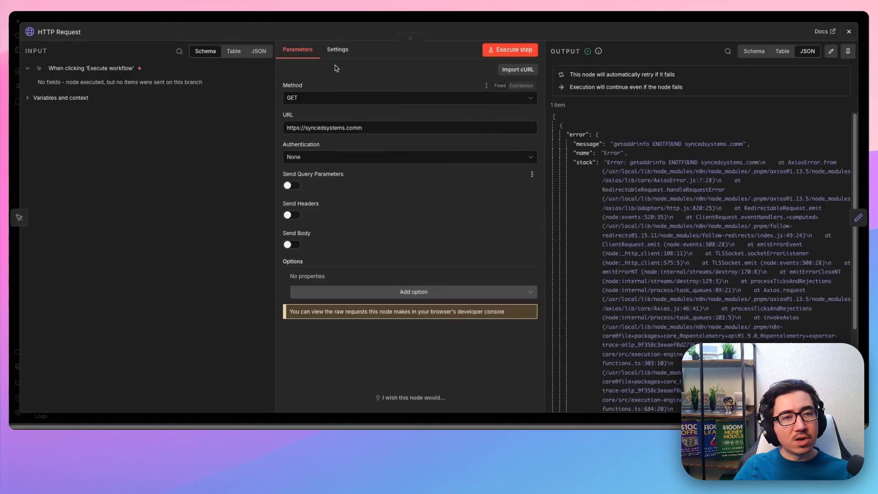
left_click(337, 49)
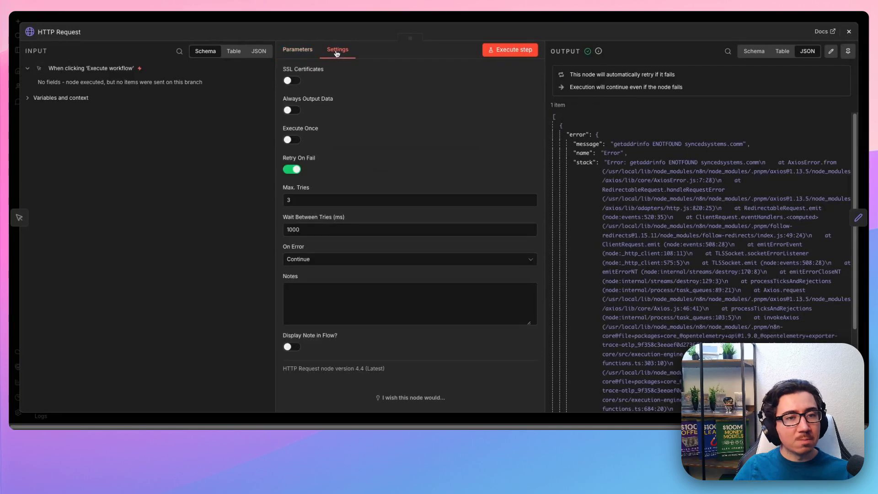
left_click(302, 259)
left_click(346, 247)
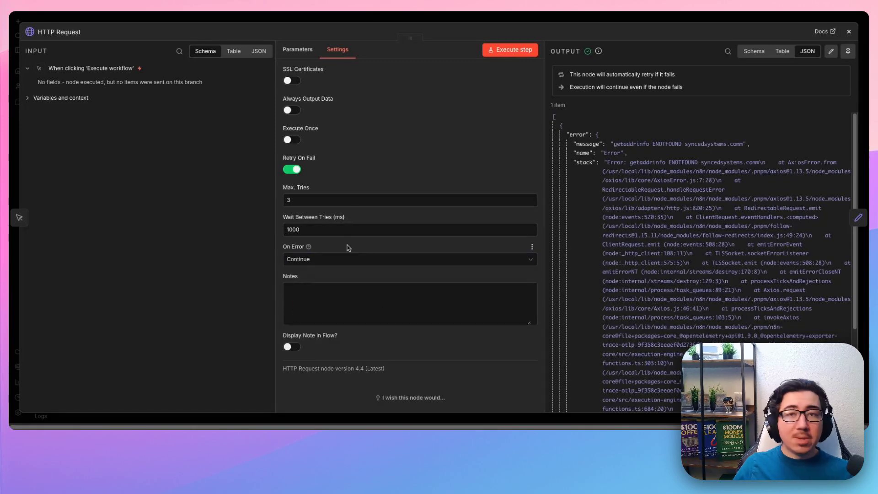
left_click(309, 261)
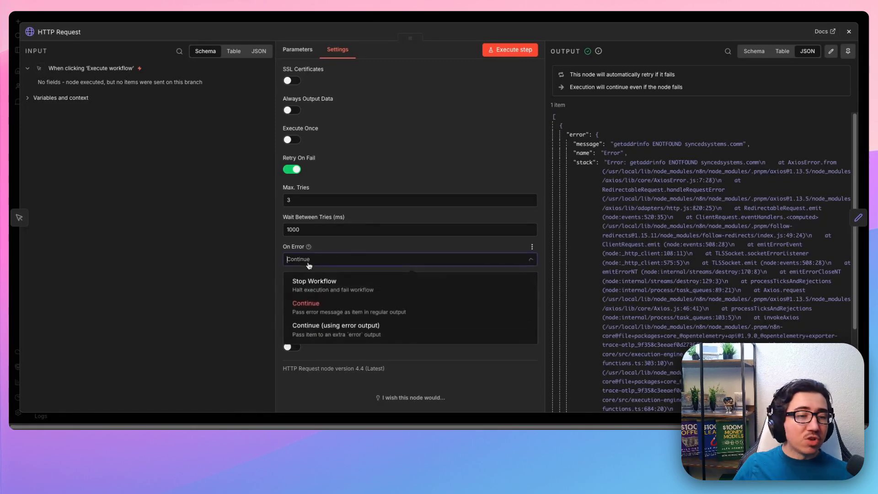
left_click(352, 329)
key("Escape")
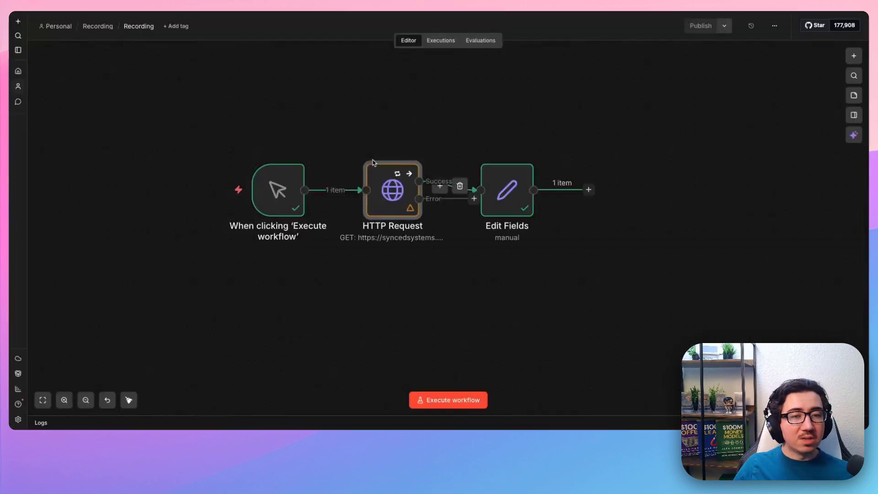
Move the Edit Fields node higher on the canvas and attach a duplicate of it to the HTTP Request node's Error output
left_click_drag(498, 186, 509, 120)
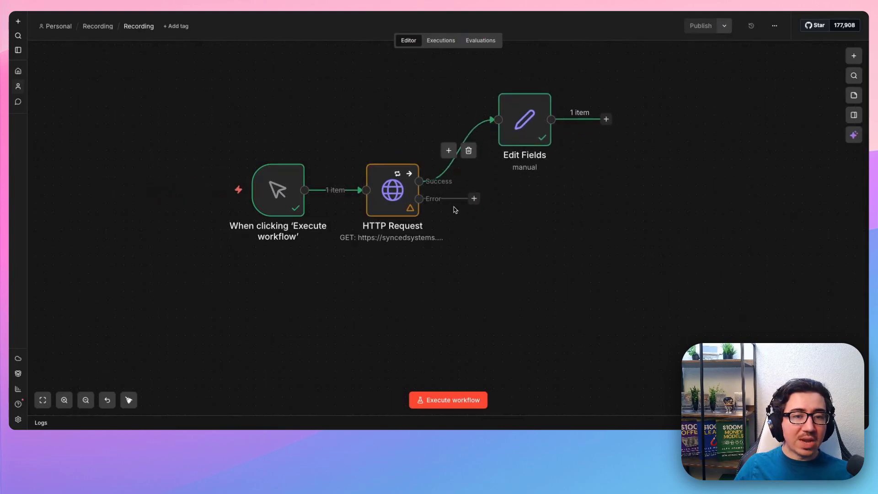
left_click(526, 136)
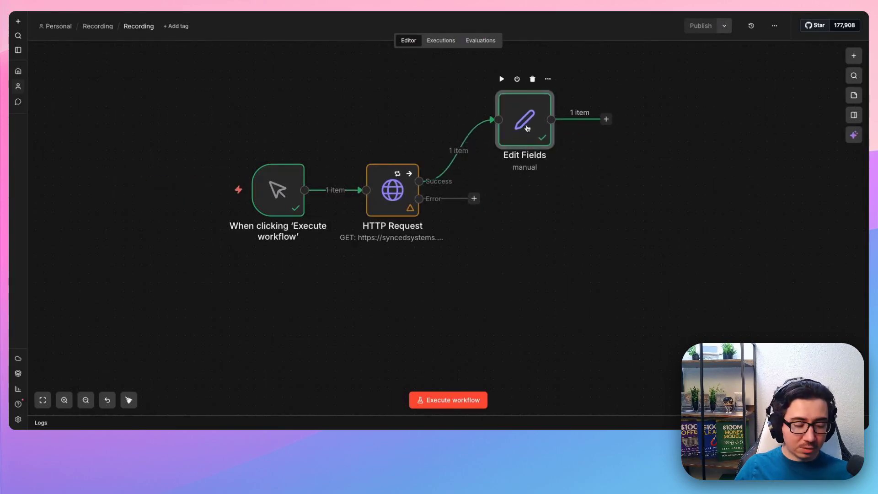
key("ctrl+d")
left_click_drag(595, 198, 523, 241)
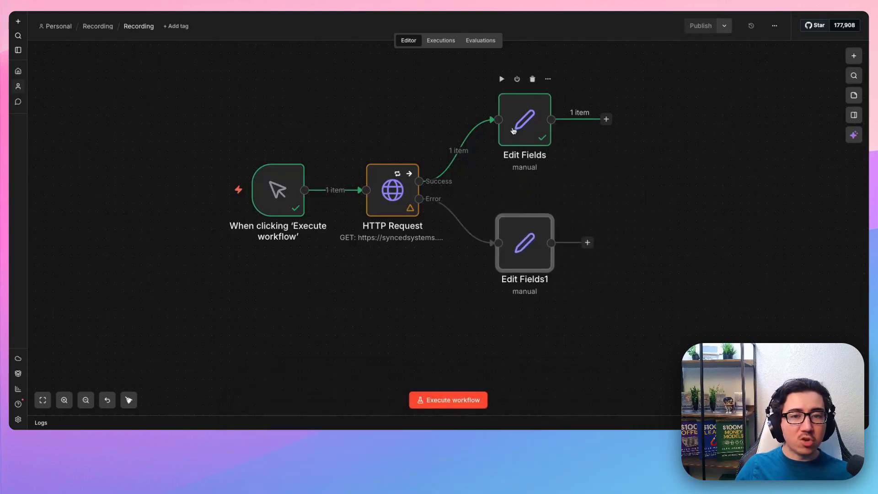
Set the Success field to false in the Edit Fields copy on the error branch and execute the workflow
double_click(525, 242)
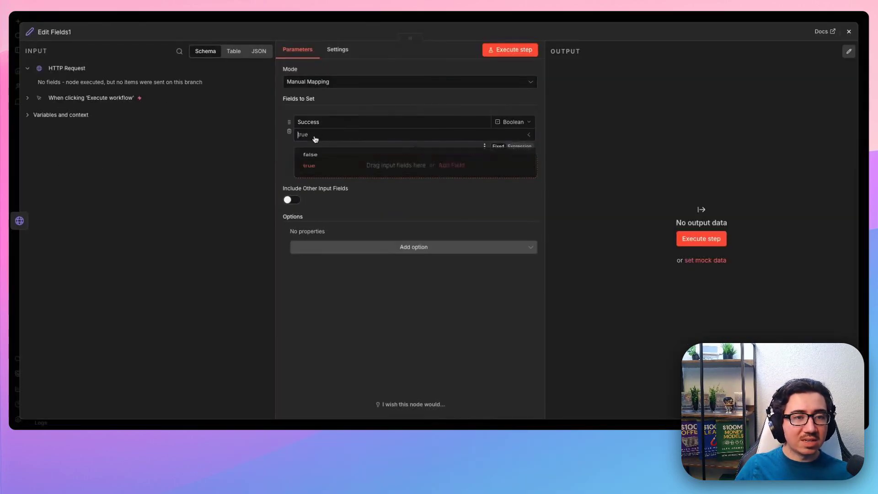
left_click(305, 173)
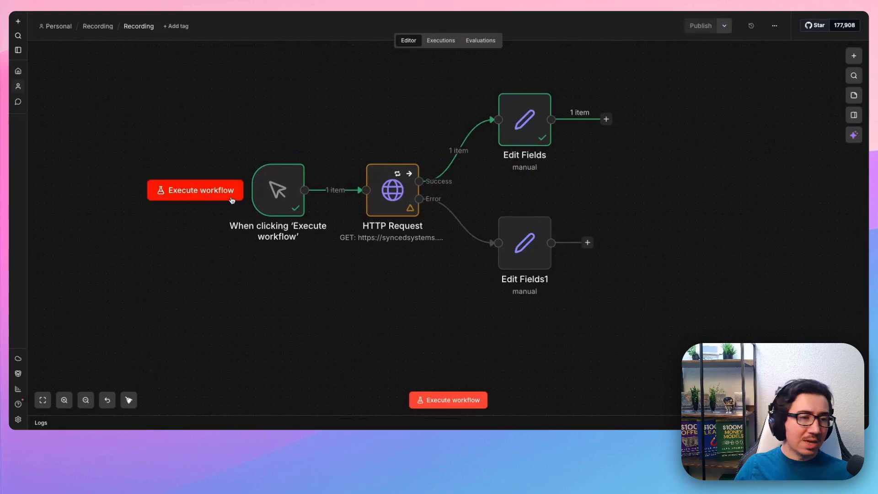
left_click(189, 190)
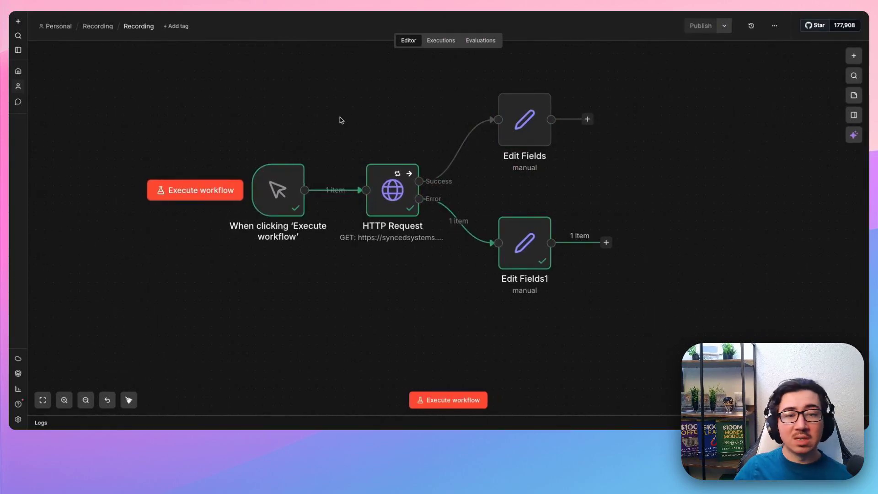
Examine the input and output data of the Edit Fields node on the error branch
left_click(526, 247)
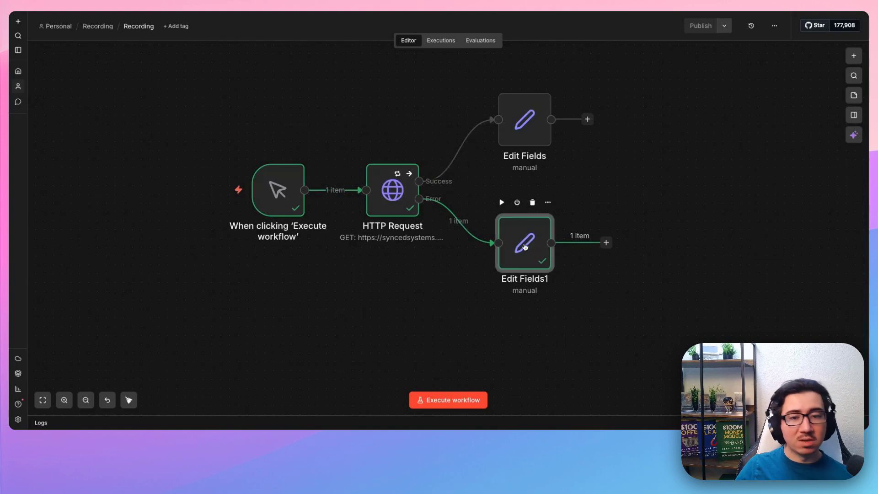
double_click(525, 247)
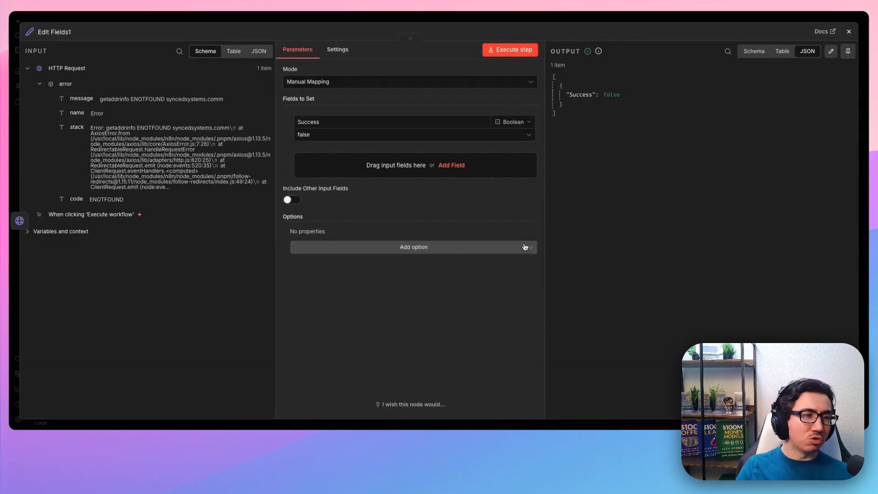
key("Escape")
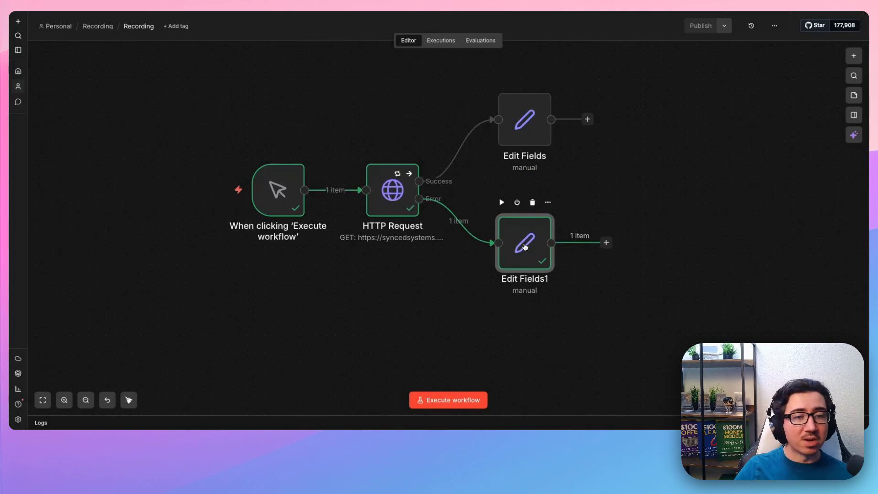
left_click_drag(631, 179, 406, 308)
left_click(615, 172)
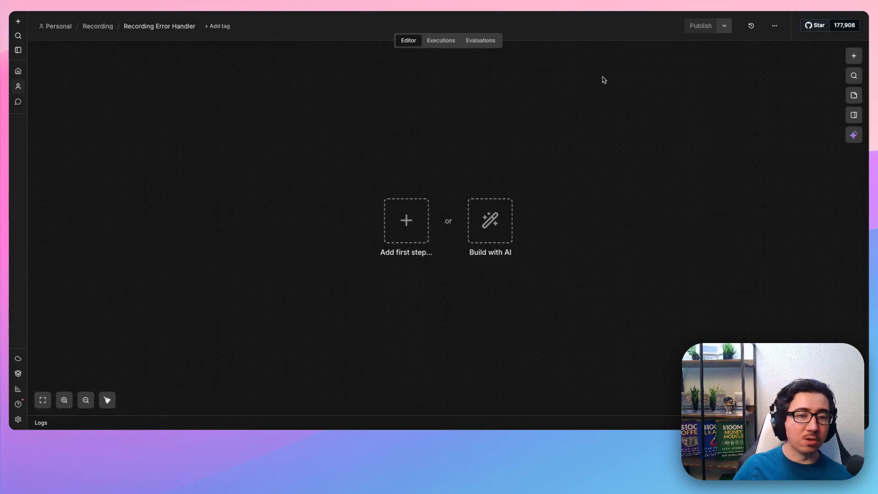
Add an Error Trigger as the first step of the Recording Error Handler workflow
left_click(406, 221)
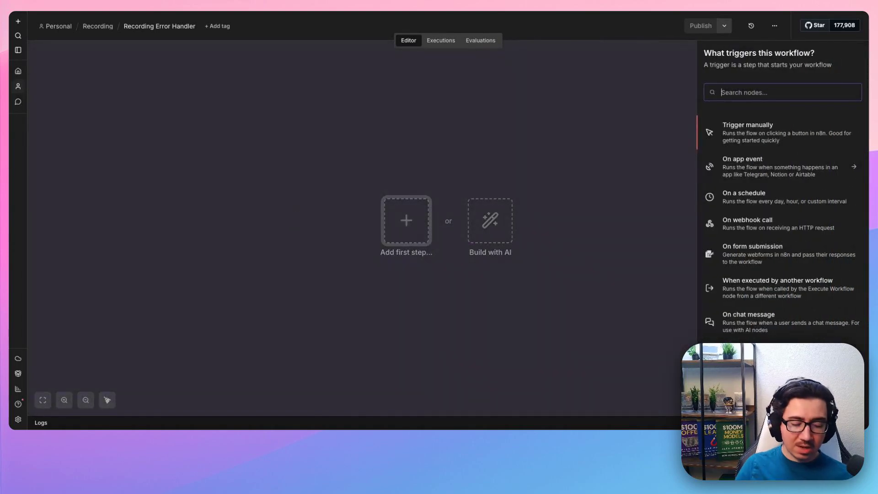
type("error")
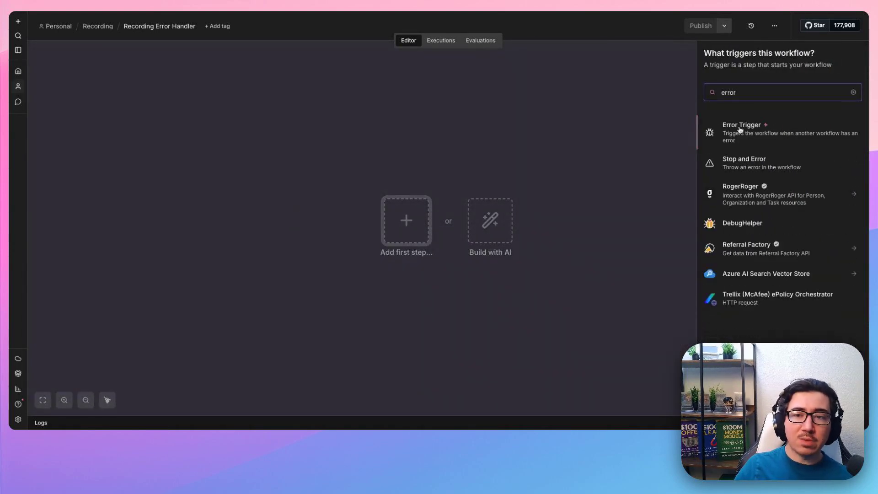
left_click(753, 131)
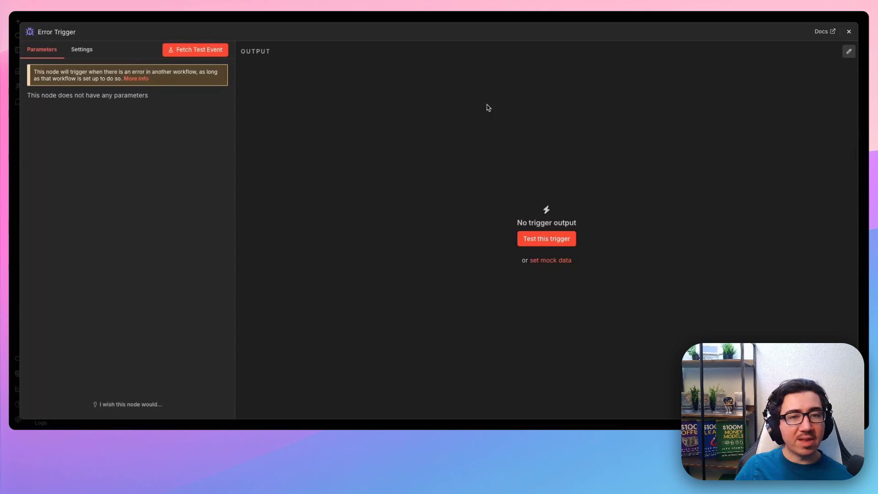
Fetch a test event for the Error Trigger and pin its output data
left_click(531, 240)
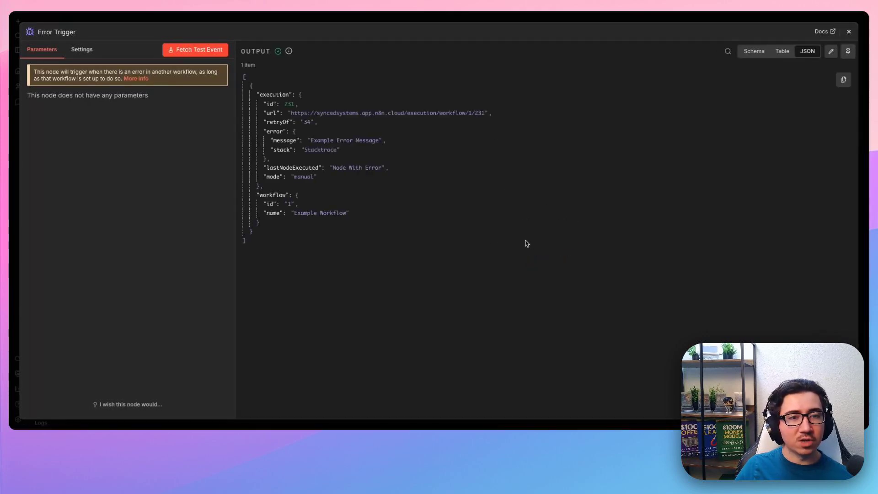
left_click_drag(326, 244, 219, 88)
left_click(324, 243)
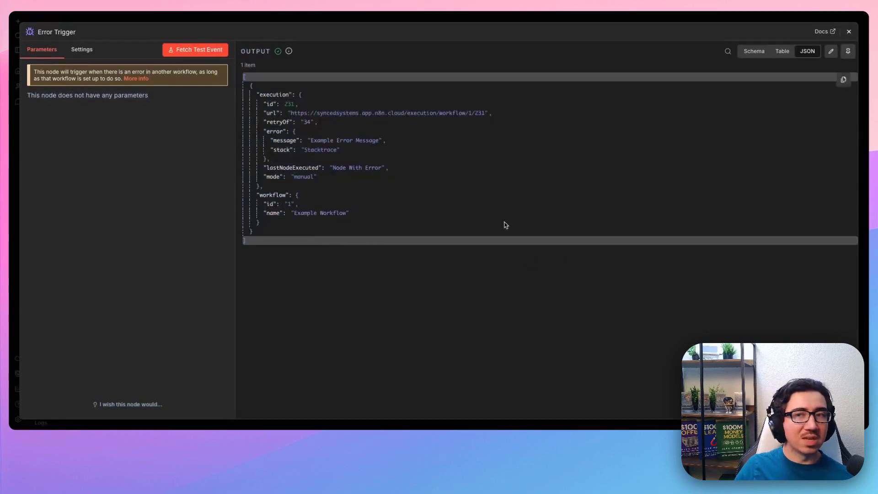
left_click(849, 51)
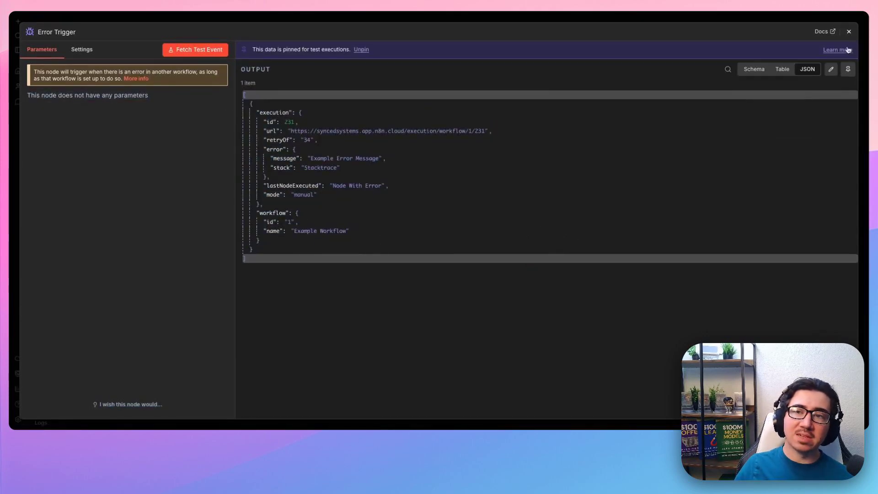
key("Escape")
Add a Gmail Send a message node after the Error Trigger
left_click_drag(534, 162, 412, 163)
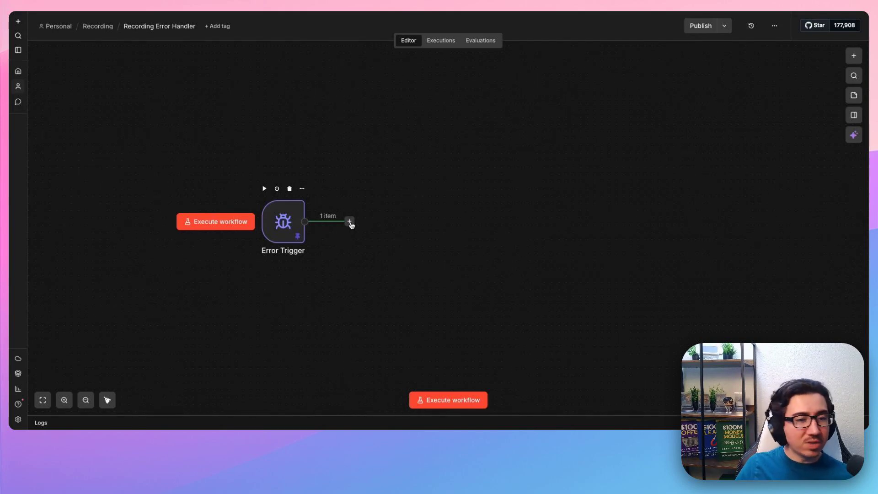
left_click(350, 222)
type("gmail")
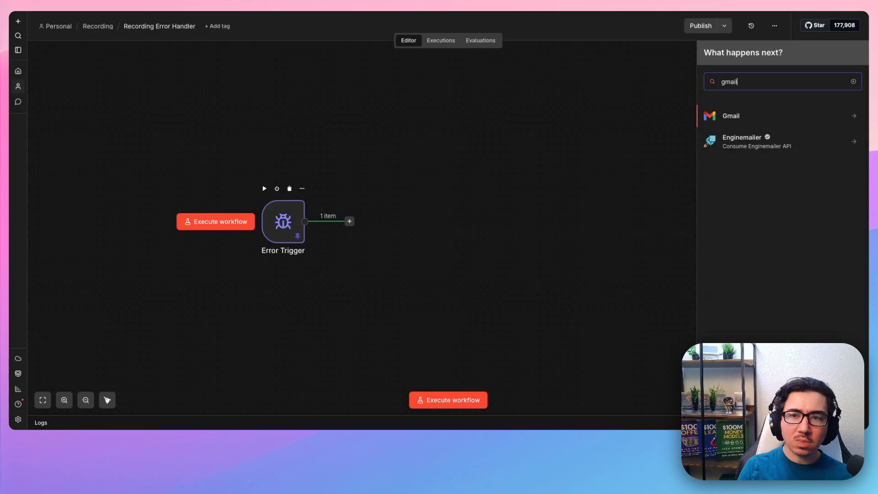
key("Return")
type("send a")
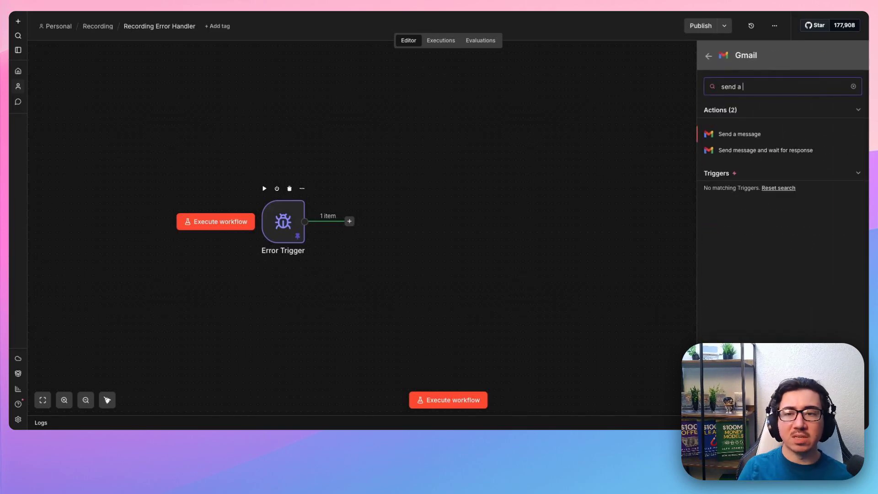
left_click(745, 134)
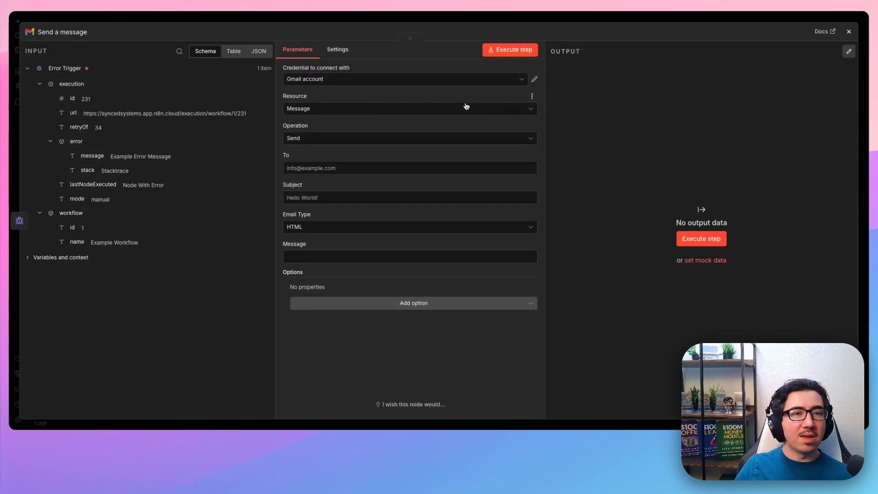
Fill in the recipient's e-mail, set the subject to Error and choose Text as the Gmail message's email type
left_click(307, 80)
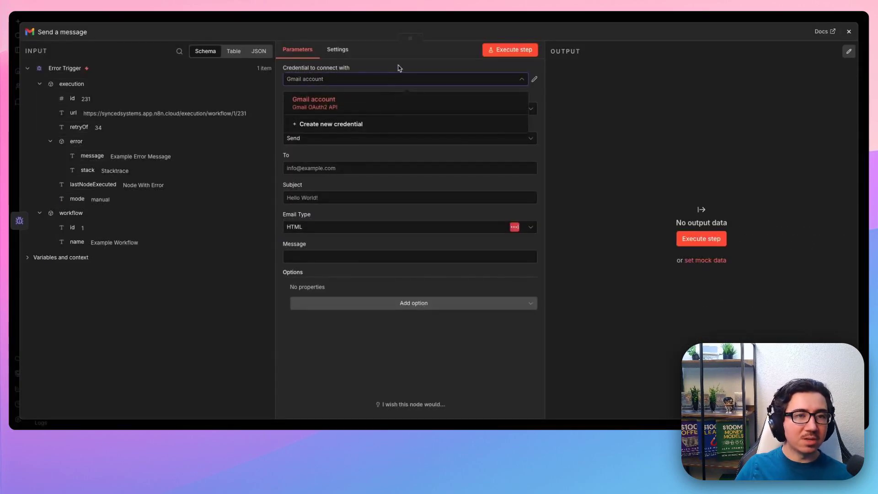
left_click(309, 168)
left_click(355, 188)
left_click(306, 197)
type("Error")
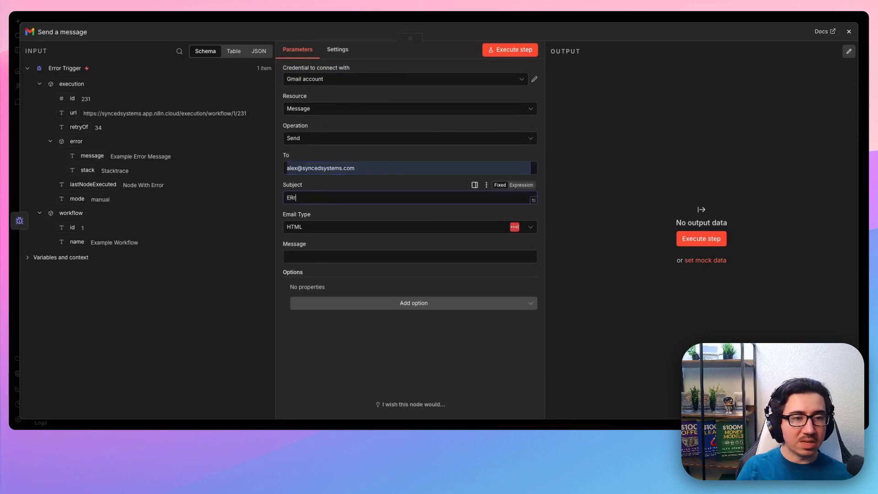
left_click(296, 227)
left_click(296, 245)
Compose the message as an expression with "Error: {{ $json.execution.error.message }}" and, after a blank line, {{ $json.execution.url }}
left_click(432, 254)
left_click(522, 244)
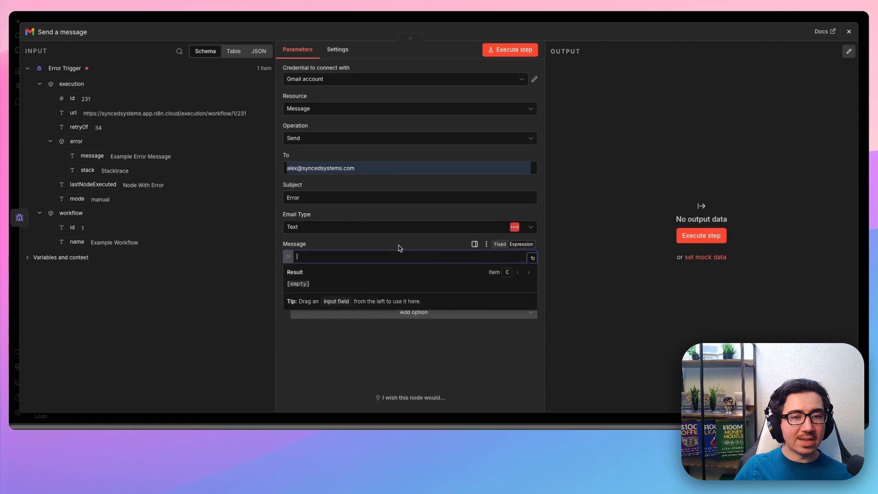
type("Error:")
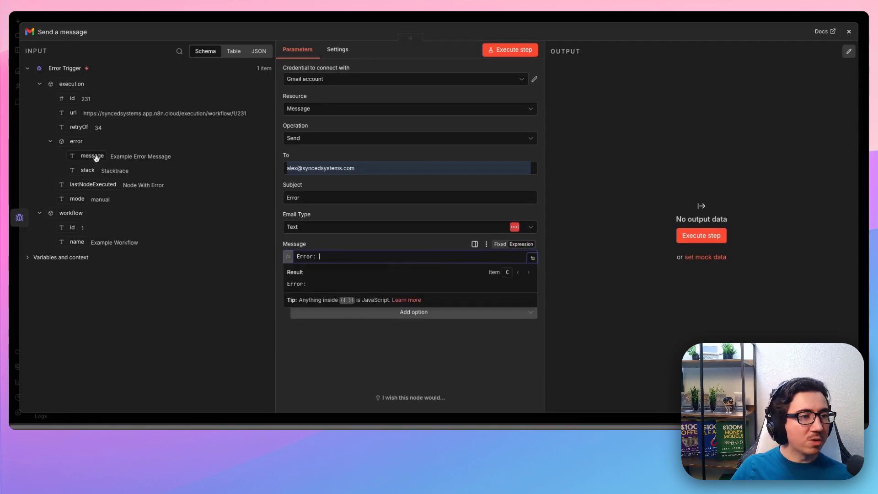
left_click_drag(97, 159, 336, 260)
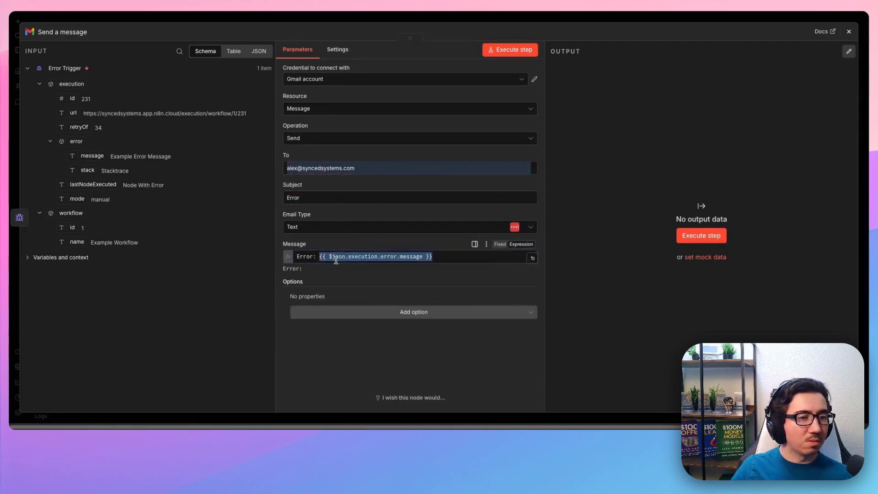
left_click(441, 257)
key("Return")
key("Return")
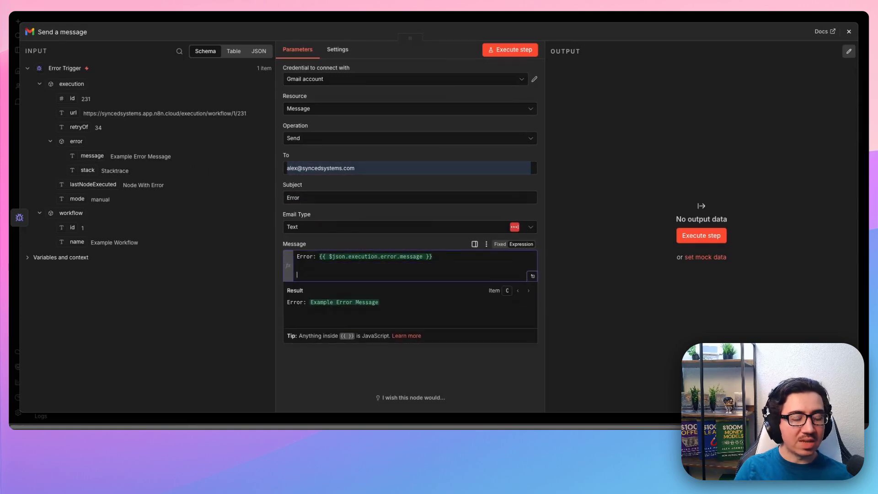
left_click_drag(73, 113, 314, 273)
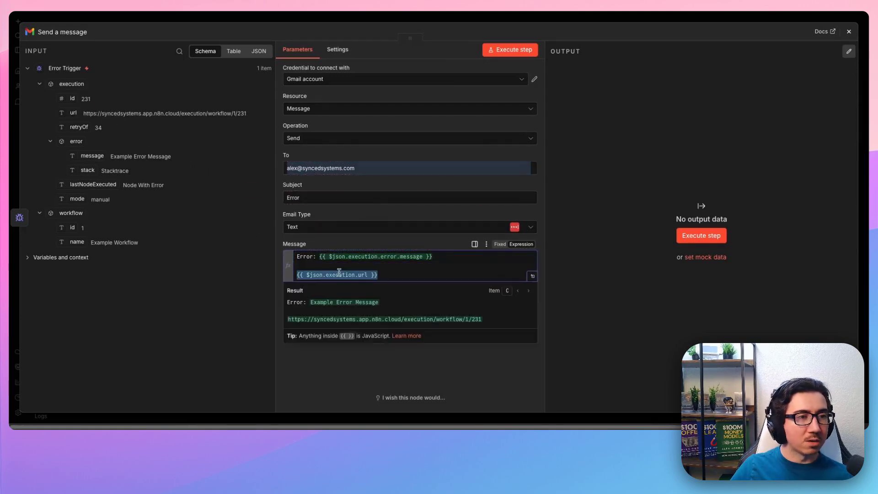
Examine the execution URL in the Error Trigger's input data
left_click_drag(83, 114, 247, 114)
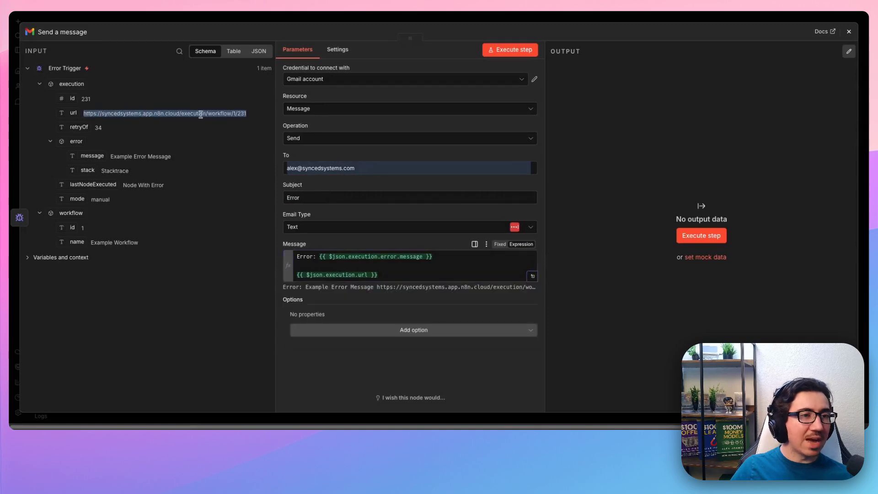
left_click(187, 113)
left_click_drag(182, 111, 232, 115)
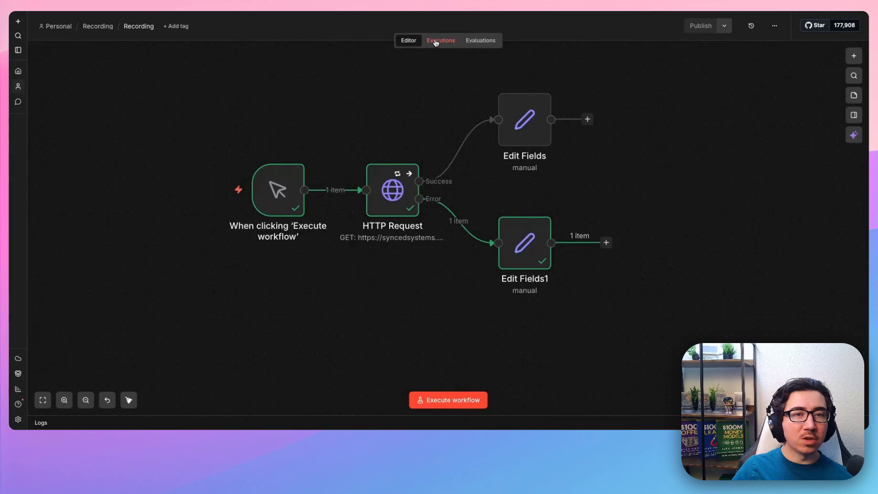
Load the failed 13:13:58 execution of the Recording workflow into the editor for debugging
left_click(439, 42)
left_click(84, 167)
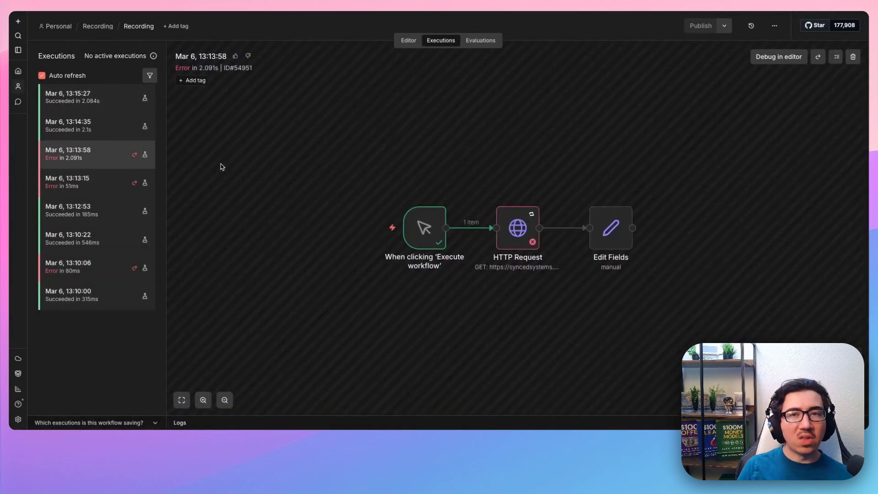
left_click(780, 57)
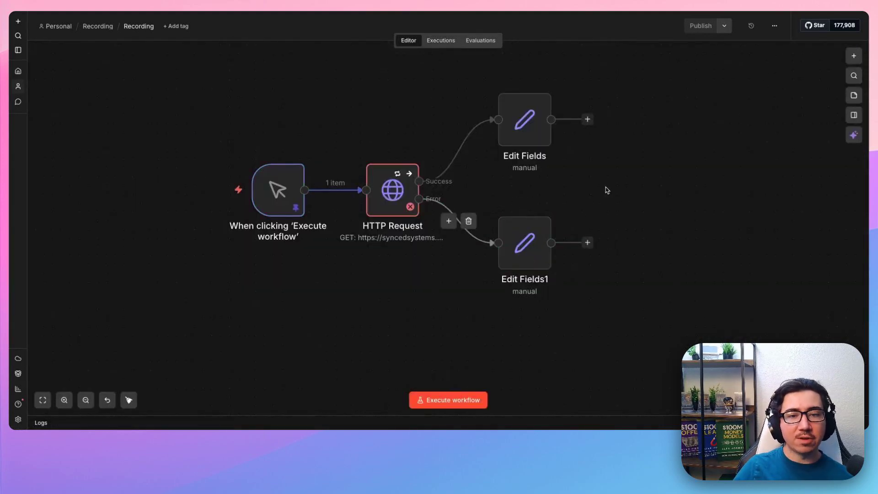
left_click_drag(194, 79, 625, 323)
left_click(664, 276)
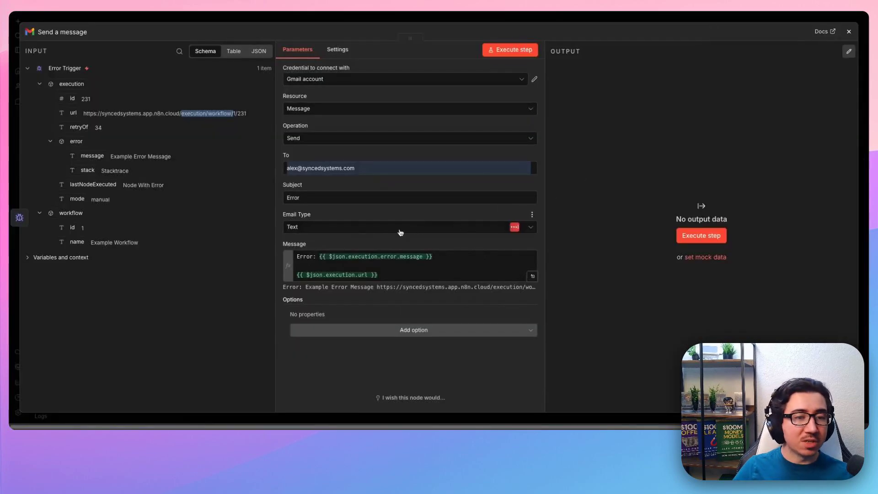
Close the Gmail node's settings and publish the Recording Error Handler workflow
key("Escape")
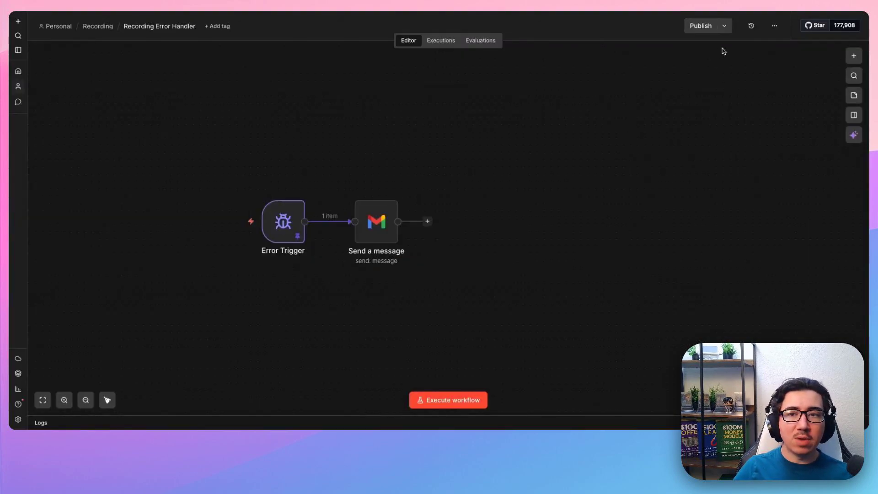
left_click(700, 25)
left_click(523, 271)
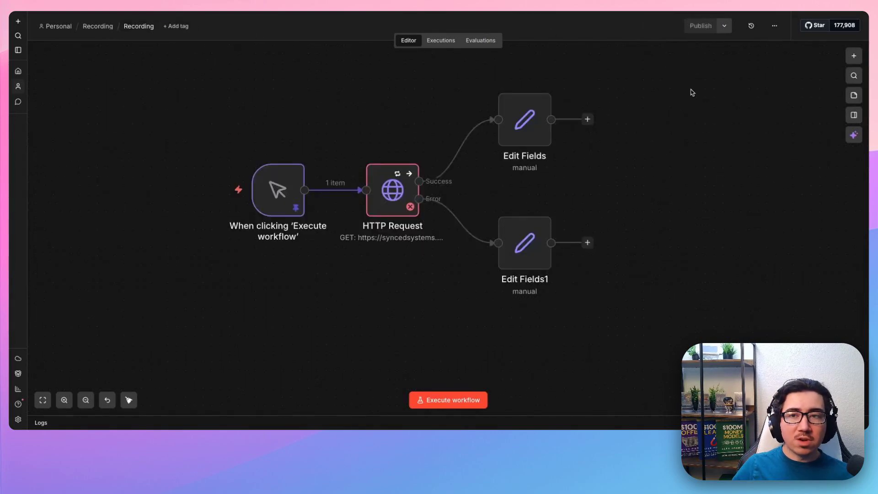
Set the Recording workflow's Error Workflow to Recording Error Handler and save the workflow settings
left_click(775, 26)
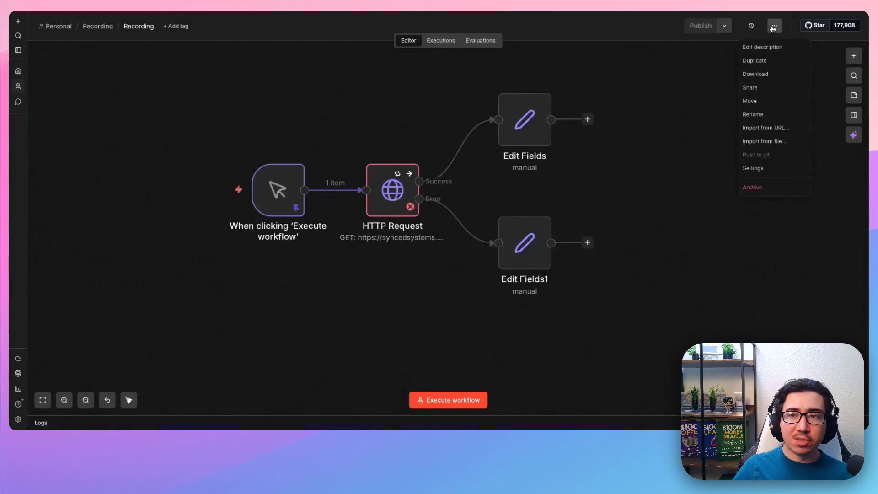
left_click(753, 169)
left_click_drag(175, 121, 311, 120)
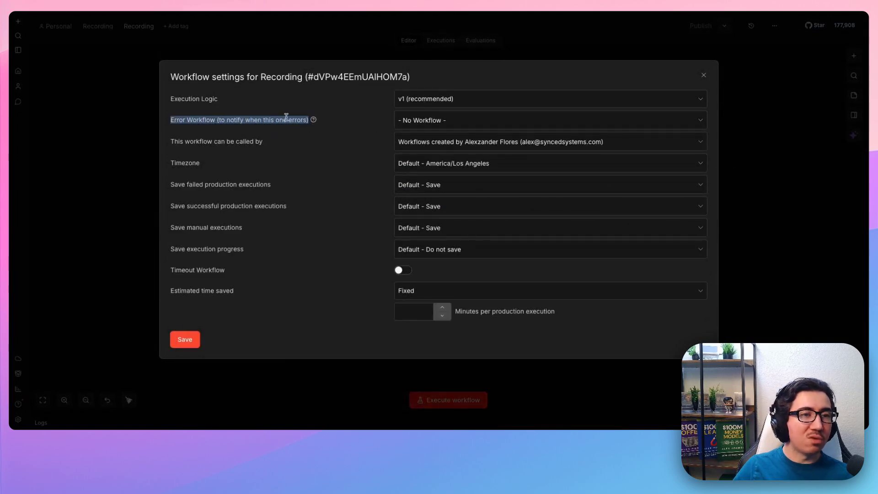
left_click(283, 119)
left_click(435, 120)
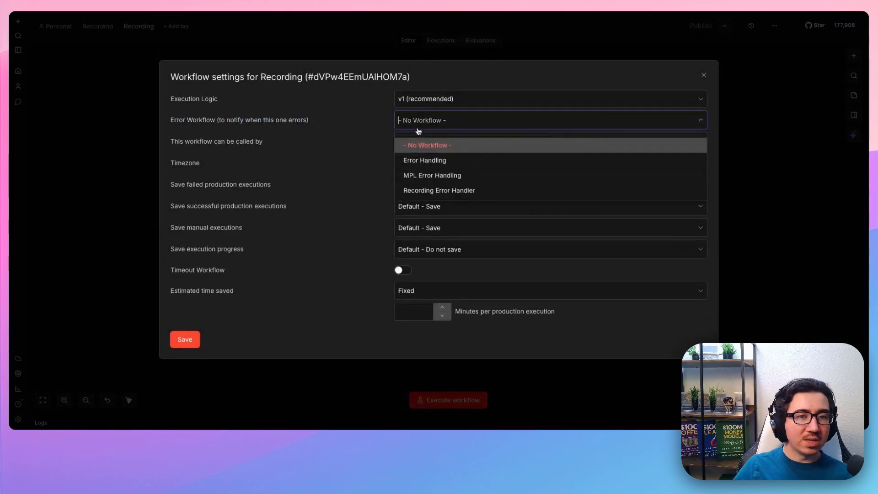
left_click(429, 192)
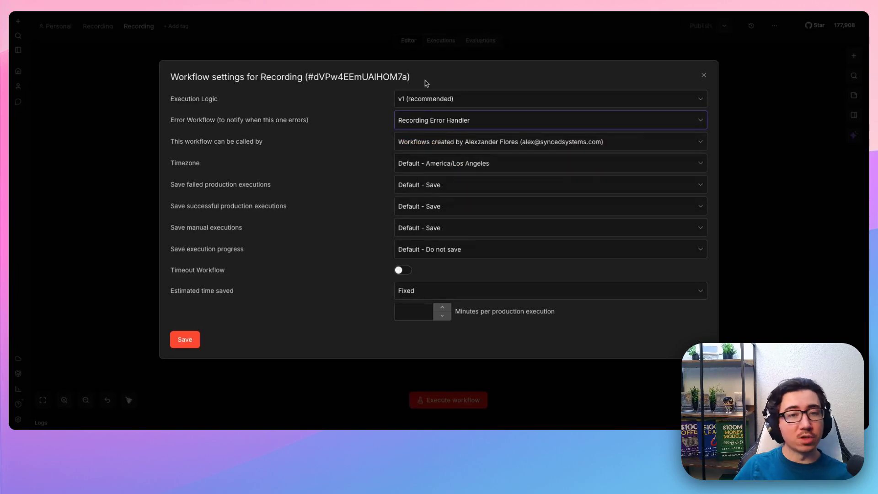
left_click(185, 340)
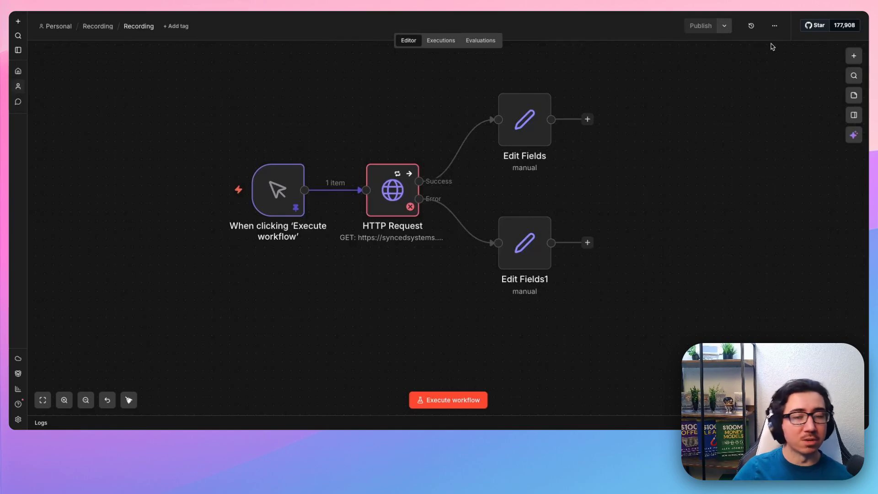
Execute the Recording workflow manually and check the execution list of Recording Error Handler
left_click(200, 197)
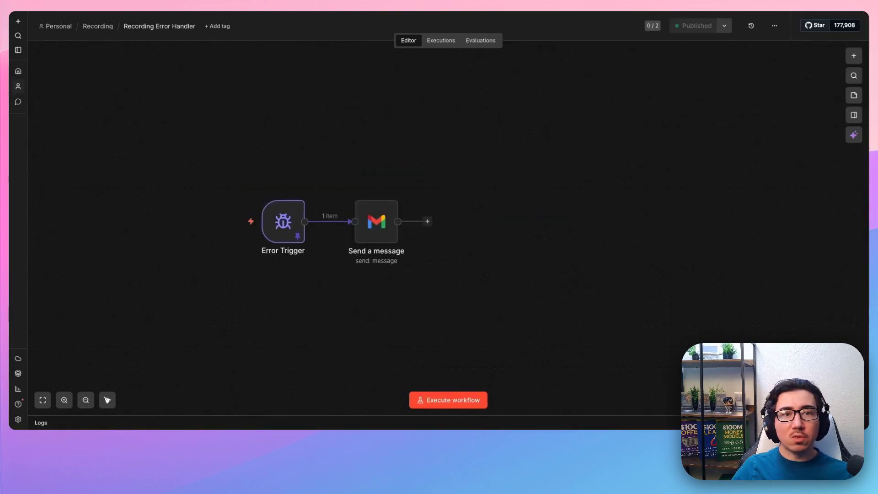
left_click(440, 40)
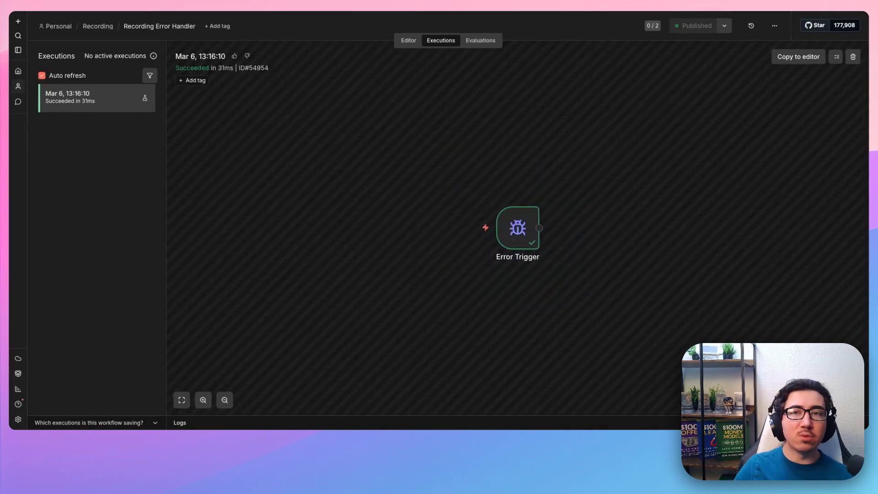
left_click(625, 12)
Disconnect Edit Fields1 from the HTTP Request node's error output and reconnect it
left_click(469, 221)
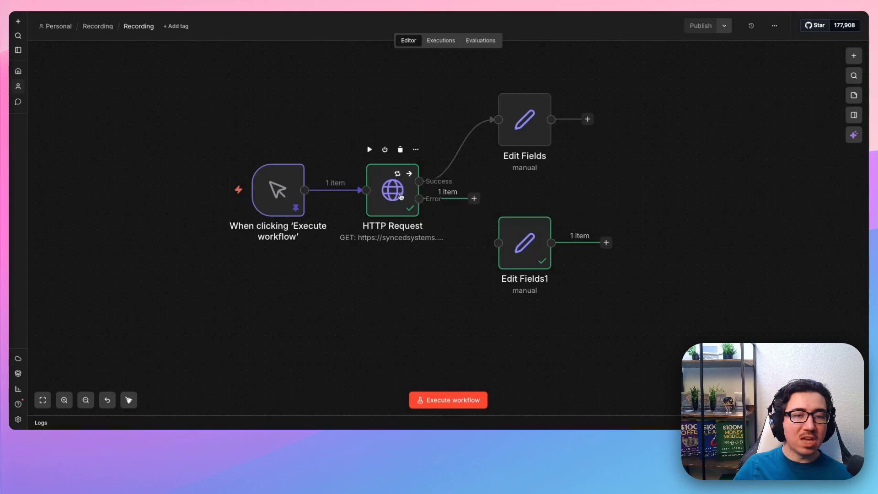
left_click_drag(475, 198, 498, 243)
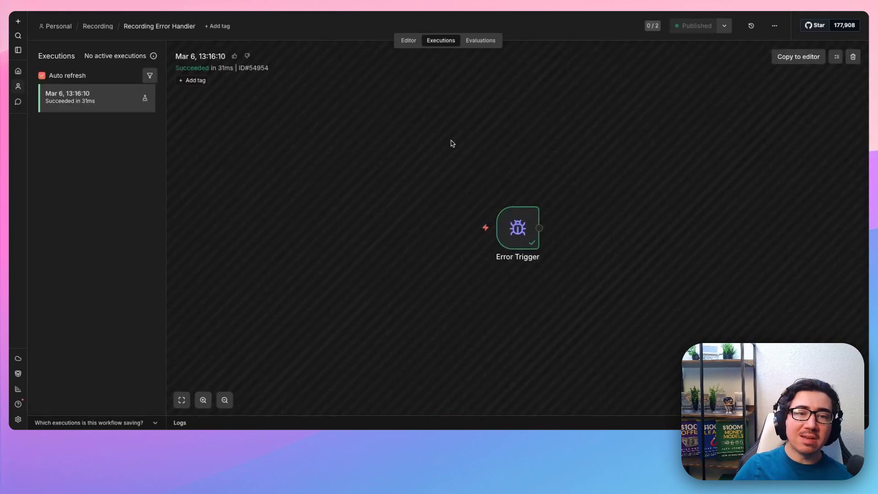
left_click_drag(442, 142, 658, 278)
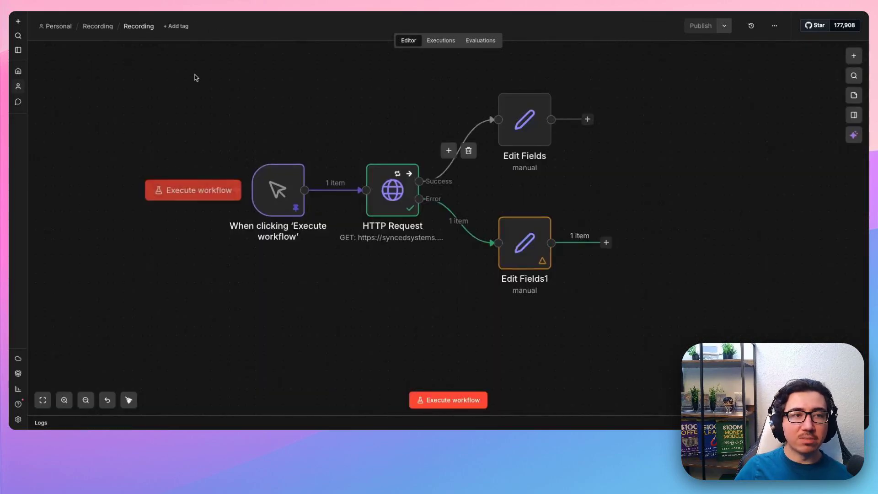
left_click_drag(194, 79, 608, 320)
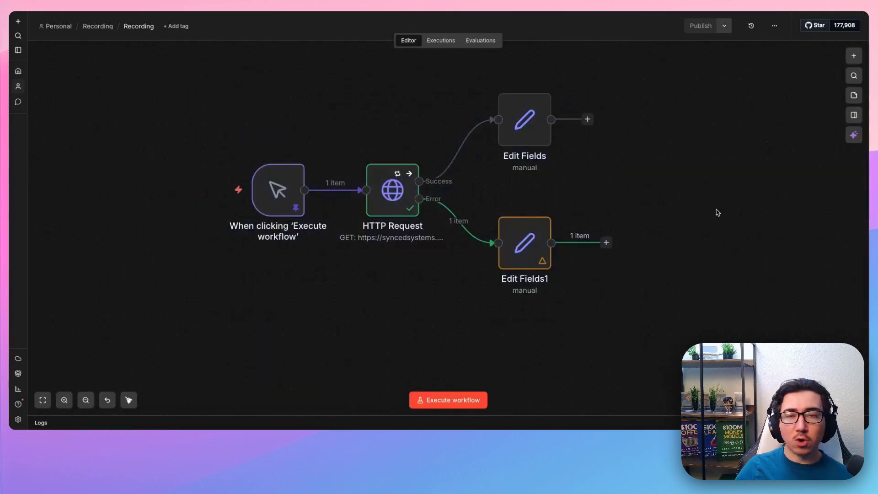
Replace the manual trigger in the Recording workflow with a Schedule Trigger node
left_click_drag(658, 127, 597, 166)
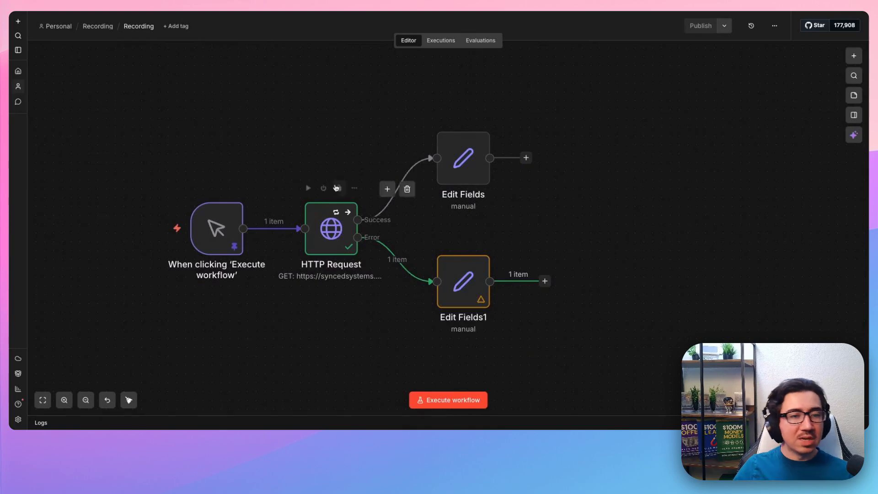
left_click(284, 229)
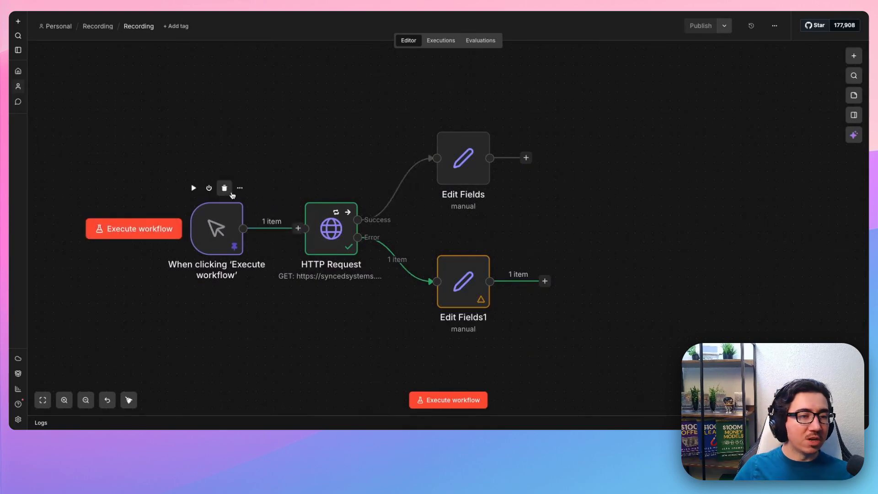
left_click(225, 189)
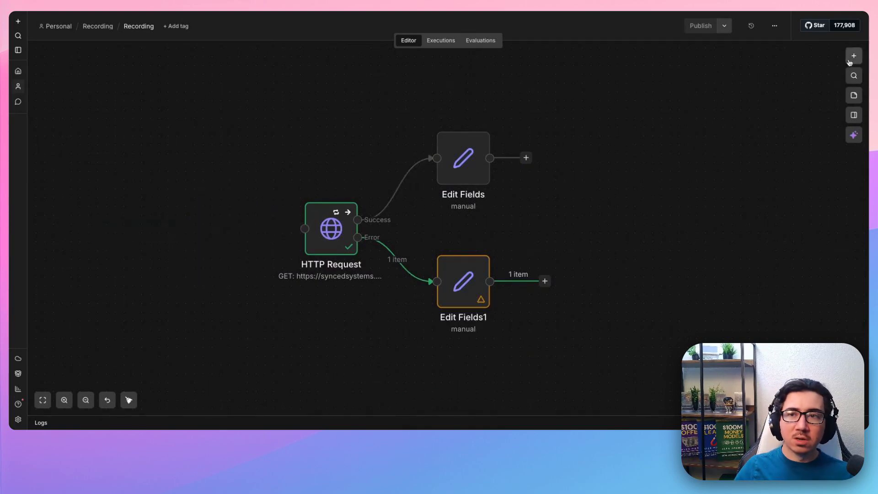
left_click(848, 63)
type("sch")
key("Return")
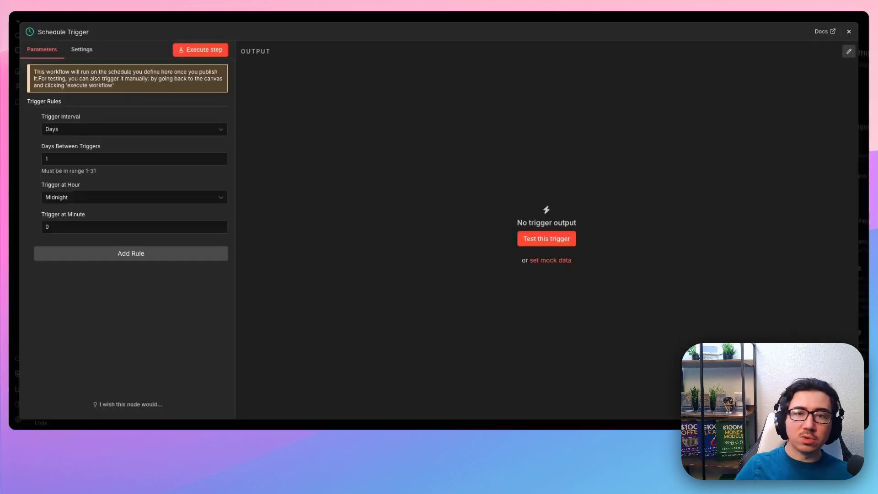
Set the Schedule Trigger's interval to Seconds and close the node's settings
left_click(53, 129)
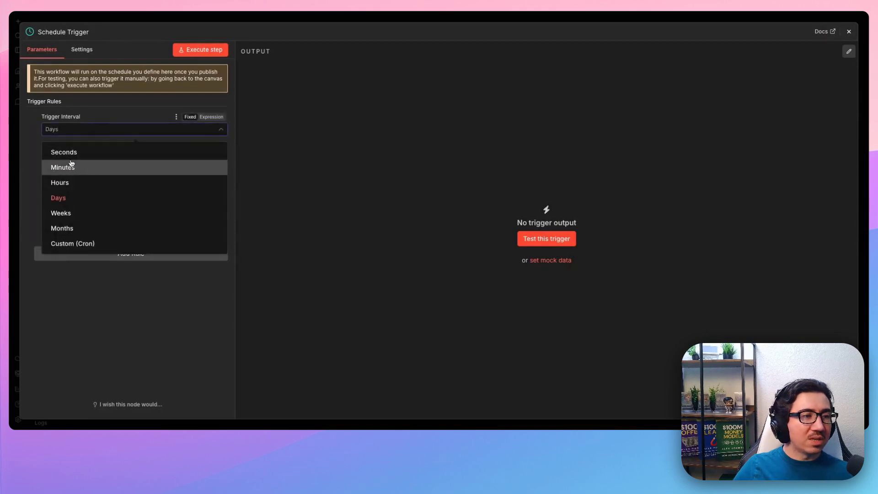
left_click(63, 153)
key("Escape")
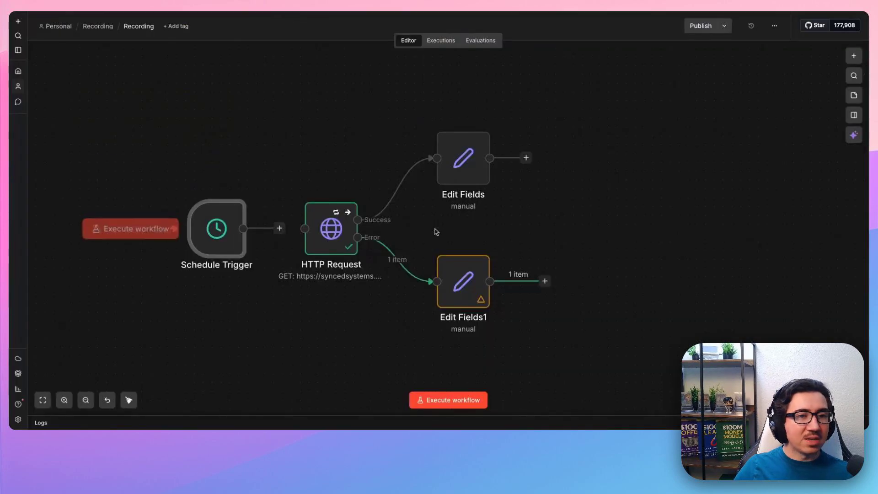
Connect the Schedule Trigger to the HTTP Request node and publish the Recording workflow
left_click_drag(152, 152, 292, 314)
left_click(256, 160)
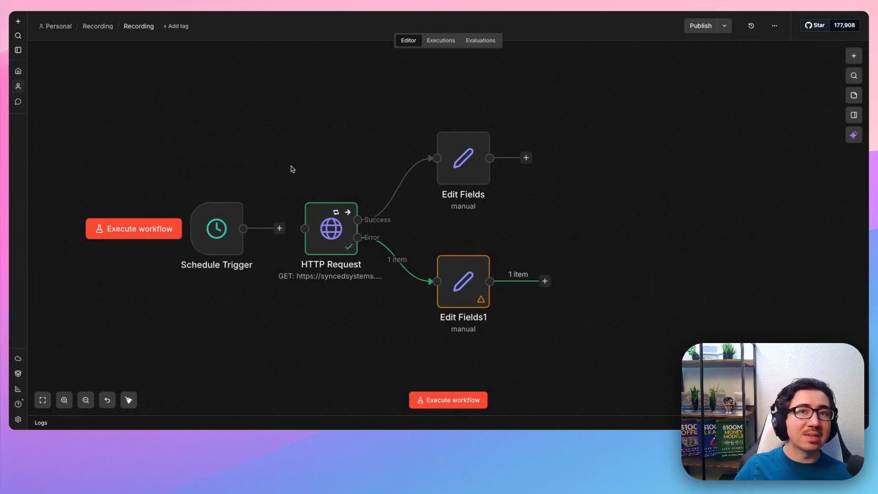
left_click_drag(278, 229, 305, 229)
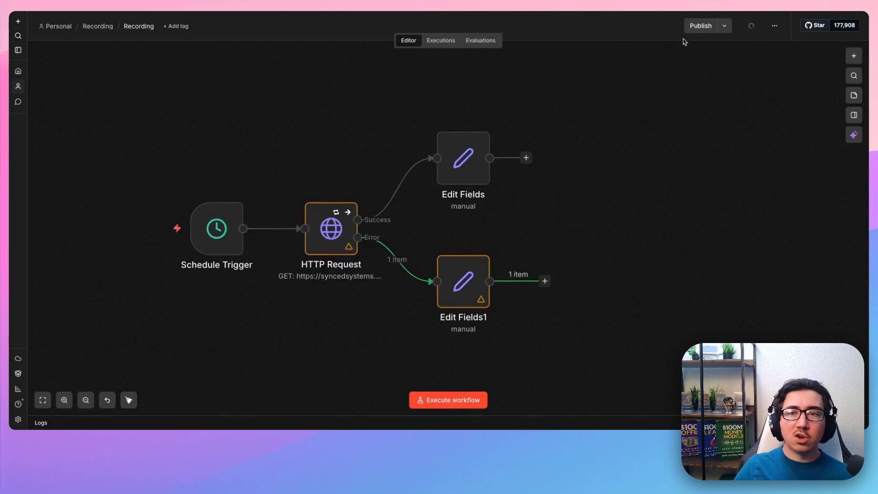
left_click(692, 25)
key("Return")
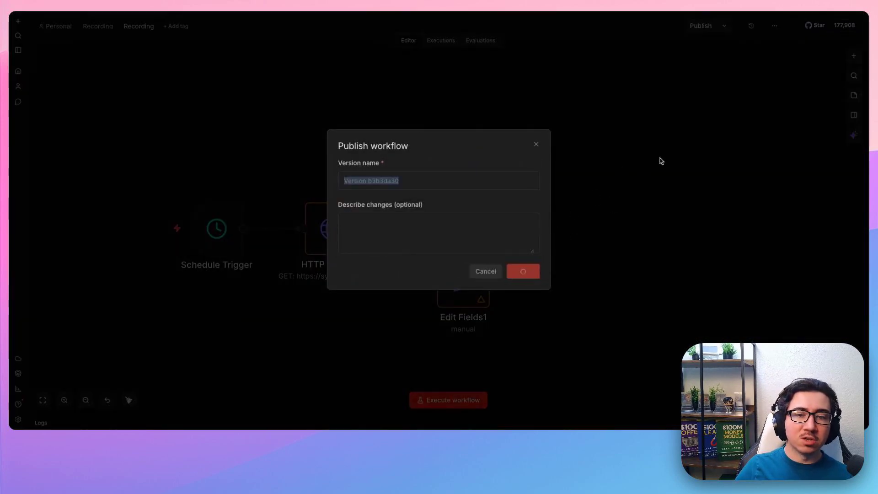
Examine the Recording workflow's 13:19:45 scheduled execution and reload the execution list of Recording Error Handler
left_click(442, 41)
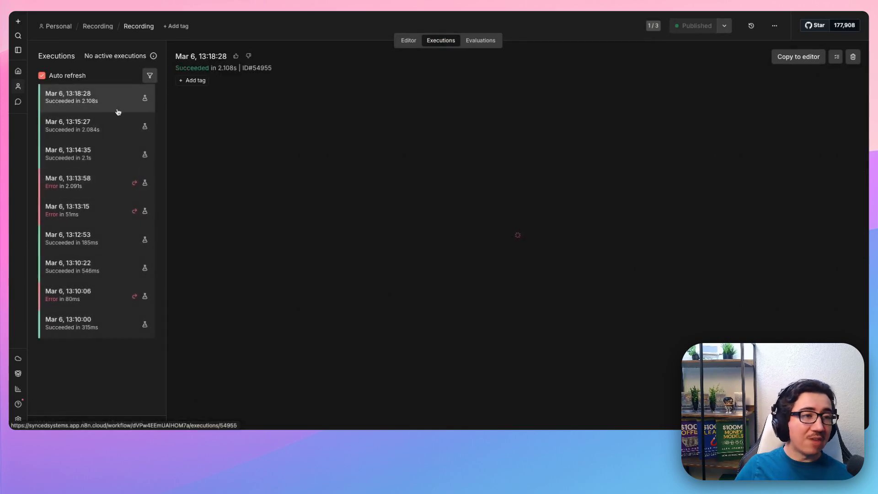
left_click(146, 99)
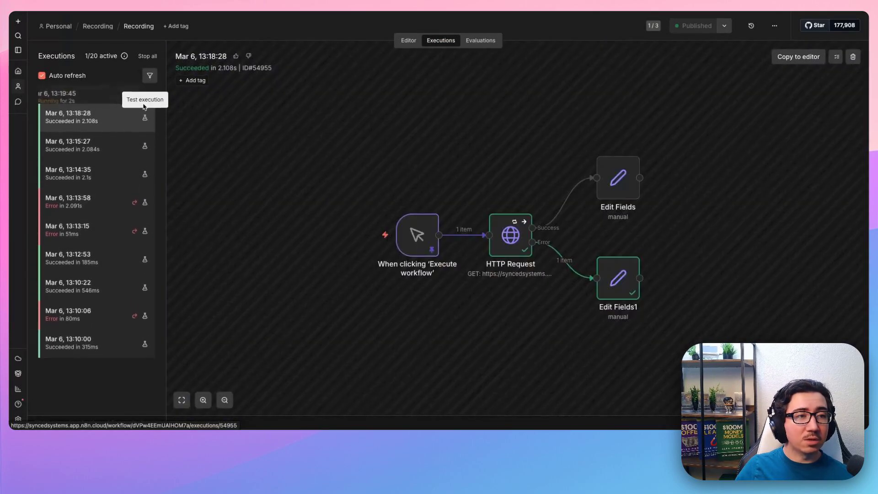
left_click(86, 97)
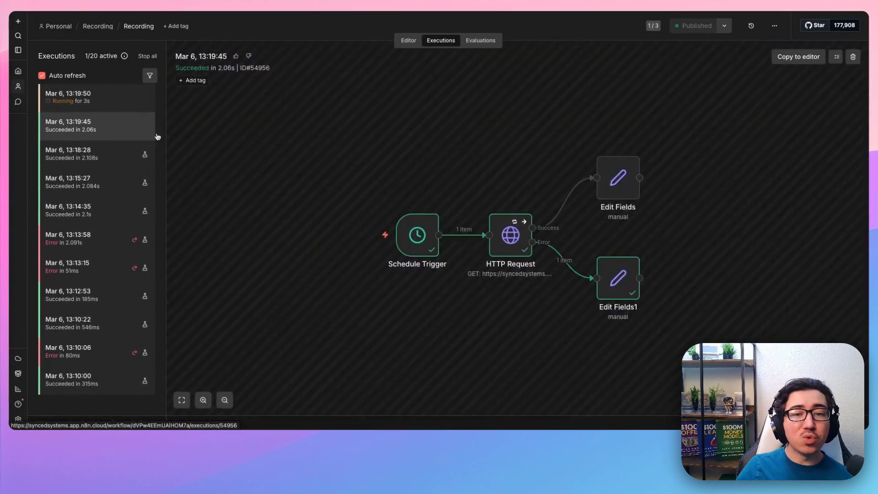
left_click(665, 10)
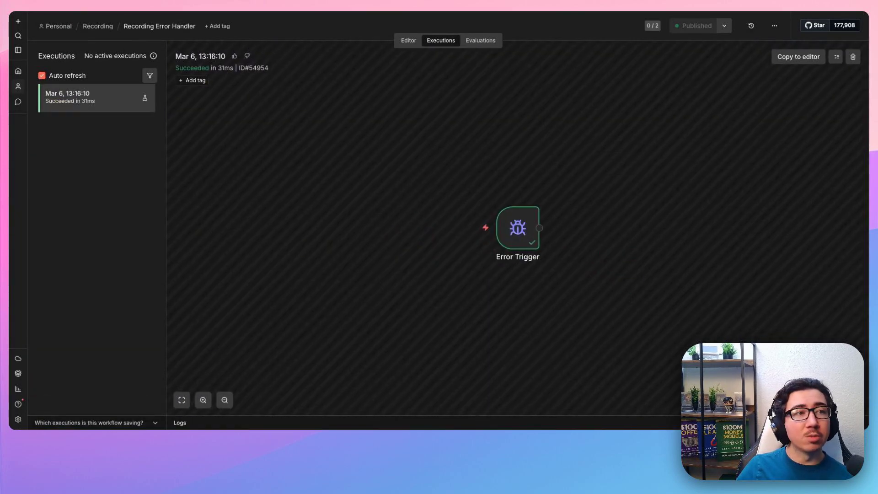
key("F5")
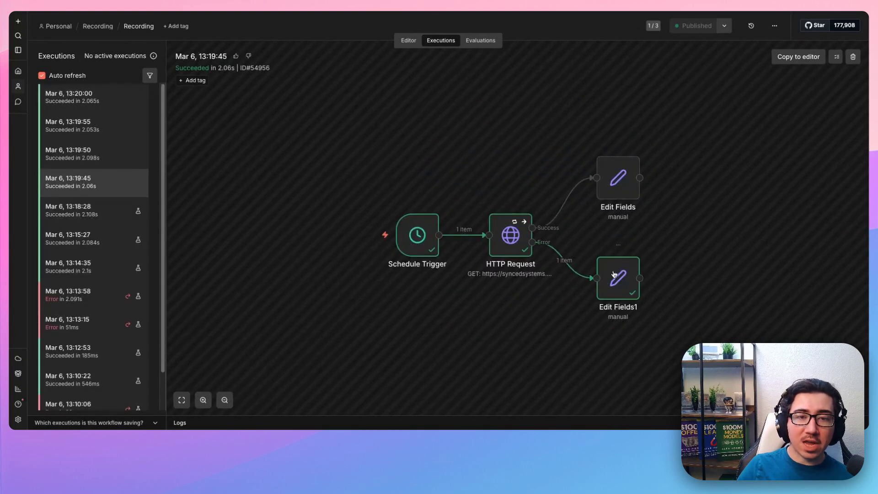
Return to the Recording workflow's editor and remove the connection from the HTTP Request's error output to Edit Fields1
left_click(409, 41)
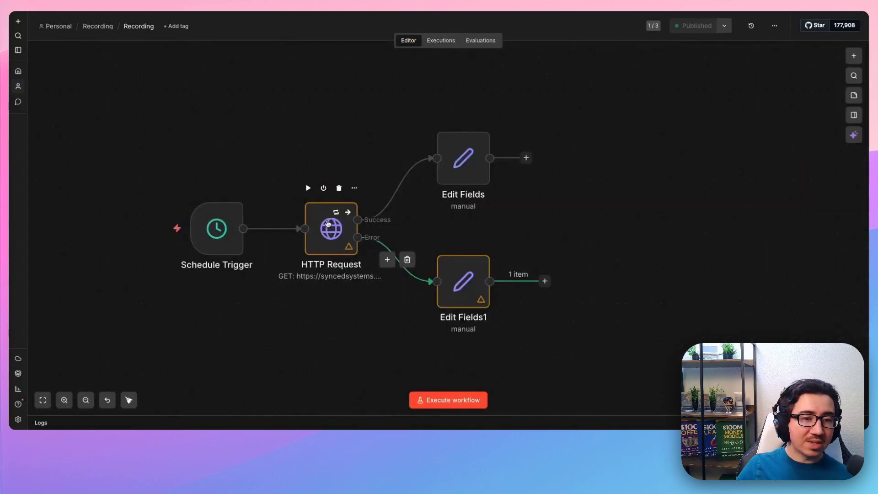
left_click(408, 260)
left_click(471, 241)
Set the HTTP Request node's On Error option to Stop Workflow and turn off Retry On Fail
double_click(332, 236)
left_click(337, 52)
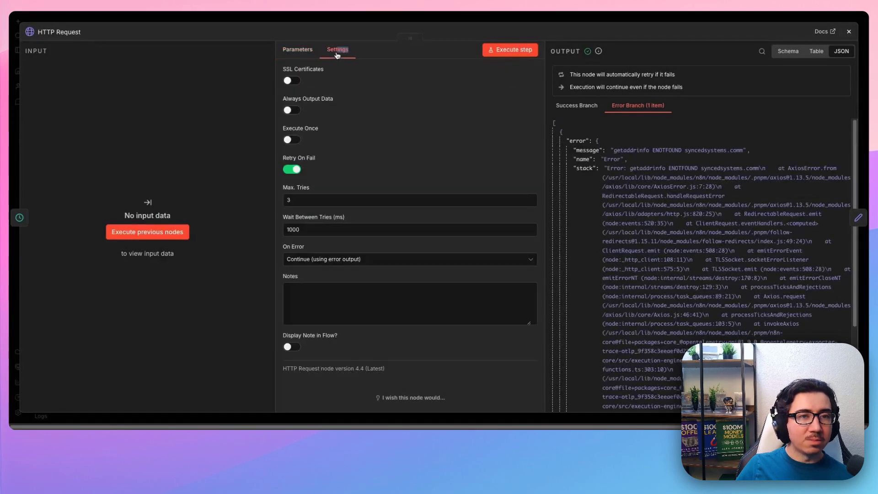
left_click(298, 259)
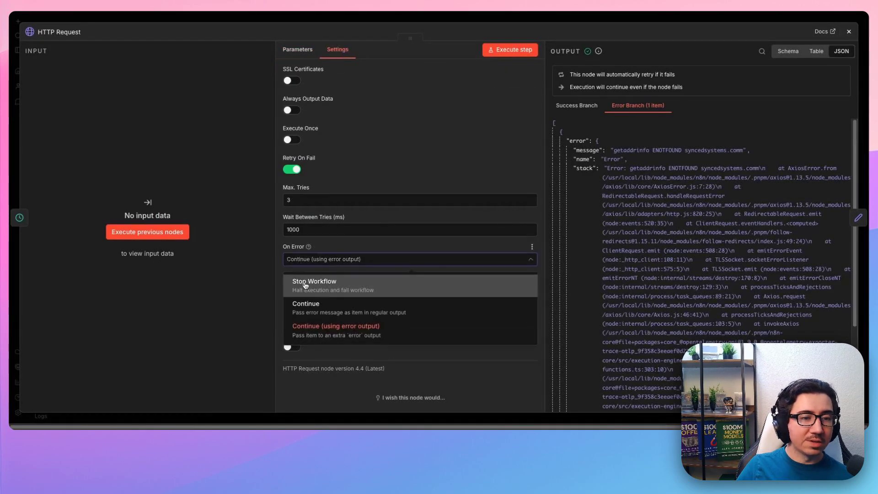
left_click(336, 287)
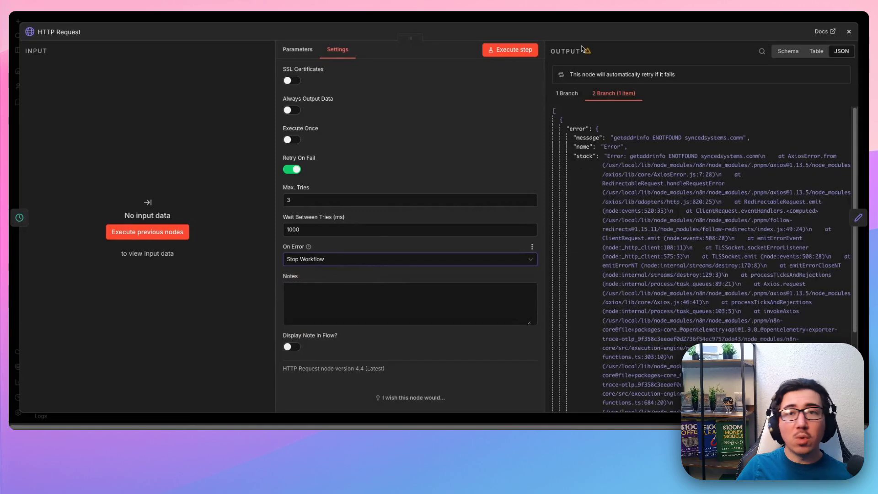
left_click(291, 169)
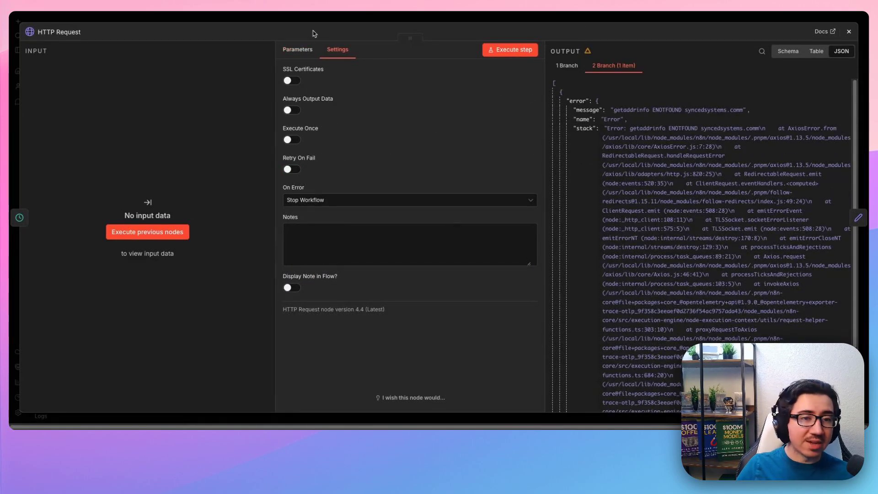
Close the HTTP Request node's settings and publish the updated Recording workflow
key("Escape")
left_click(129, 400)
left_click(701, 26)
key("Return")
Open the Recording workflow's 13:20:30 scheduled execution and reload the execution list of Recording Error Handler
left_click(446, 41)
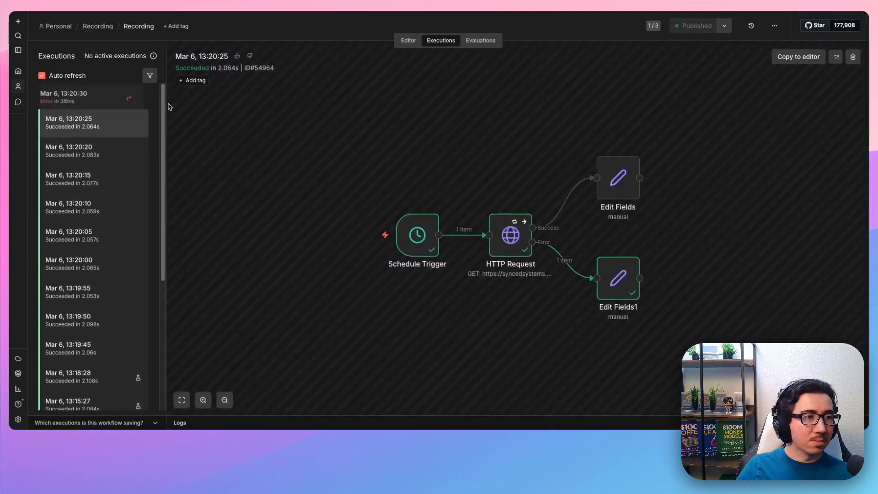
left_click(90, 99)
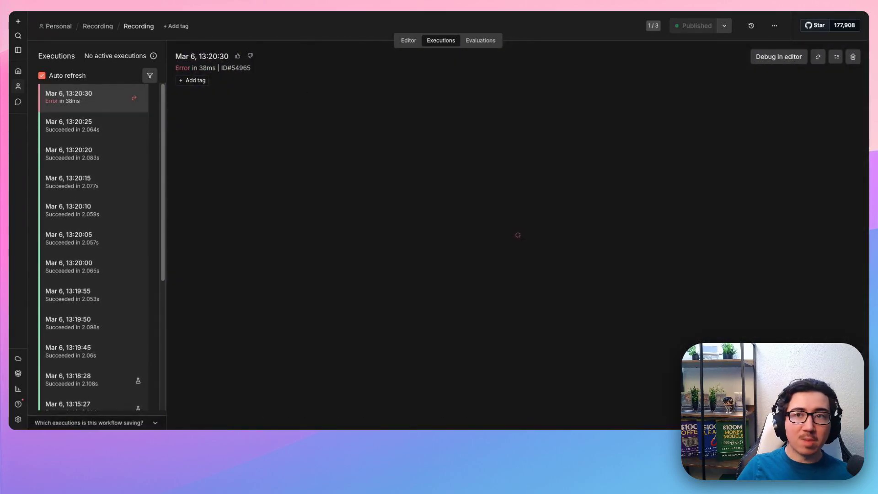
key("ctrl+Tab")
key("ctrl+r")
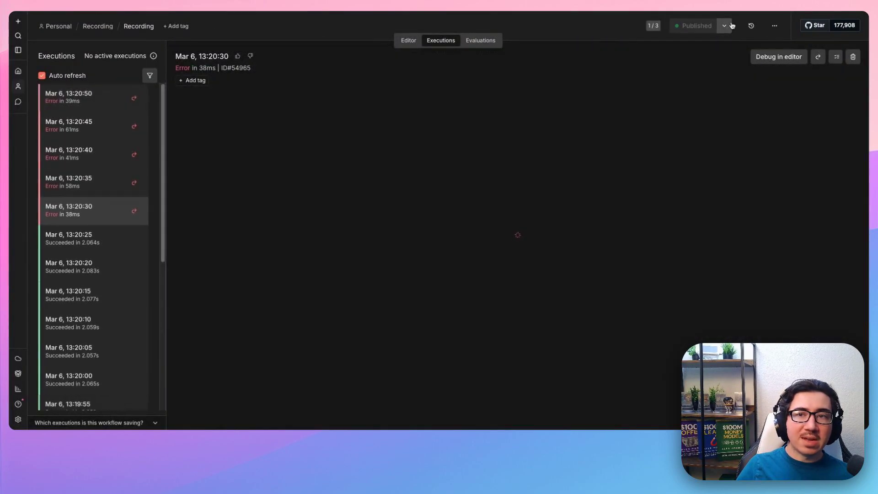
Unpublish the Recording workflow to stop its scheduled production executions
left_click(732, 26)
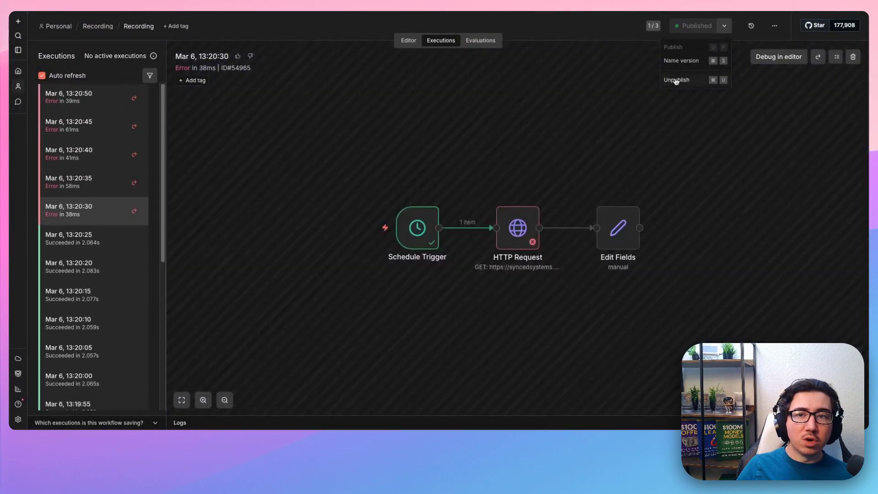
left_click(682, 78)
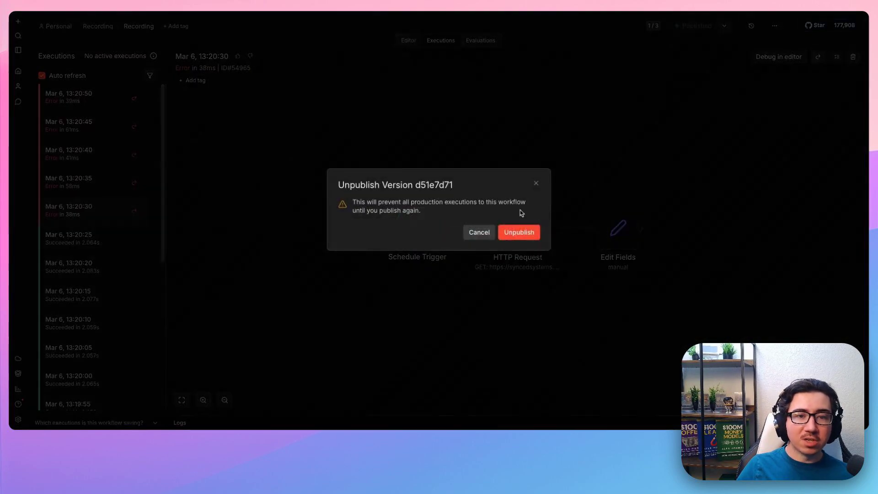
left_click(522, 232)
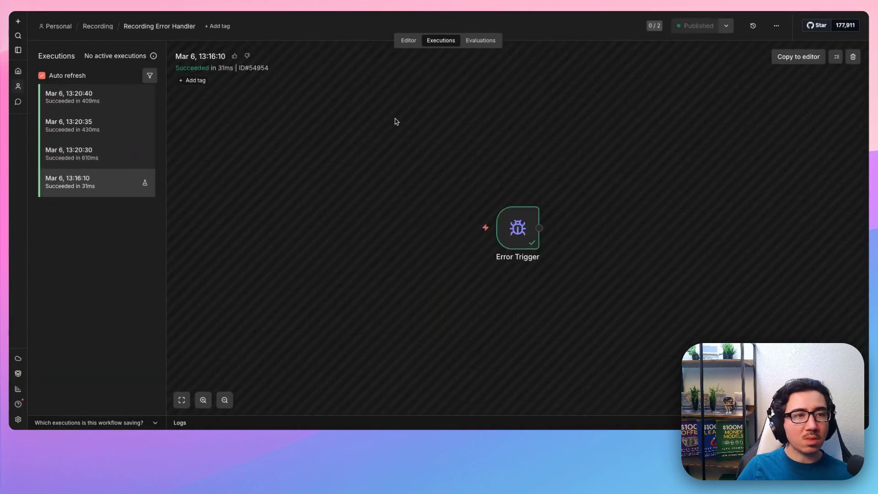
View Recording Error Handler's 13:20:30 execution and follow the execution link in Gmail's Error email to inspect the HTTP Request node's error
left_click(84, 160)
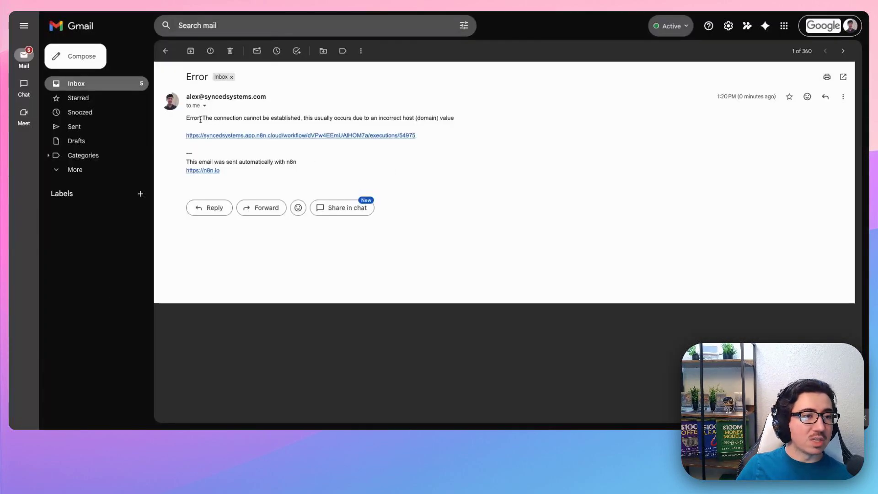
left_click(235, 135)
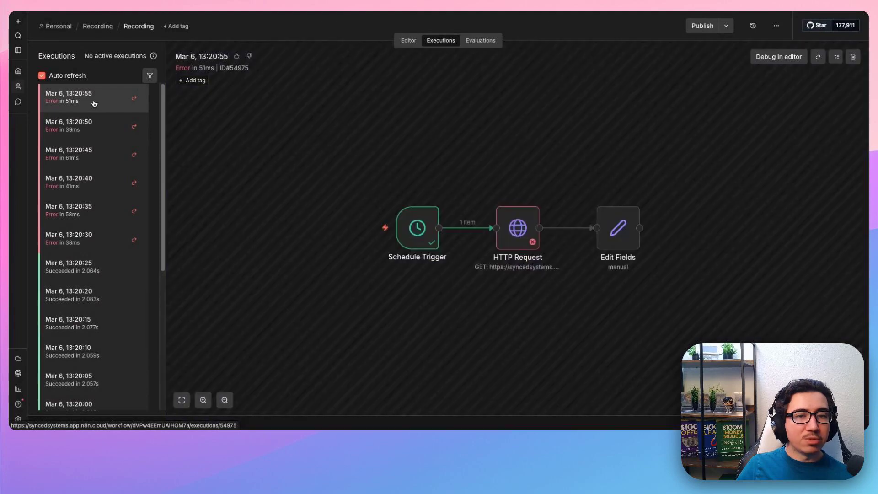
double_click(510, 229)
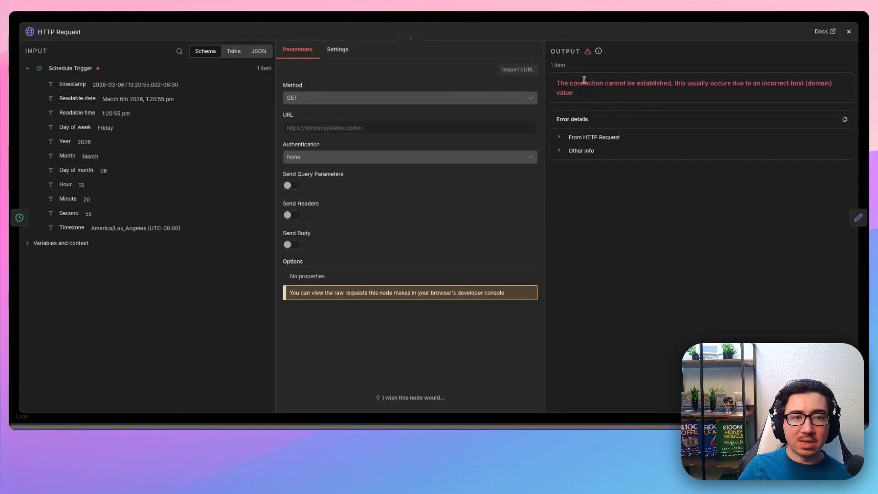
left_click(591, 19)
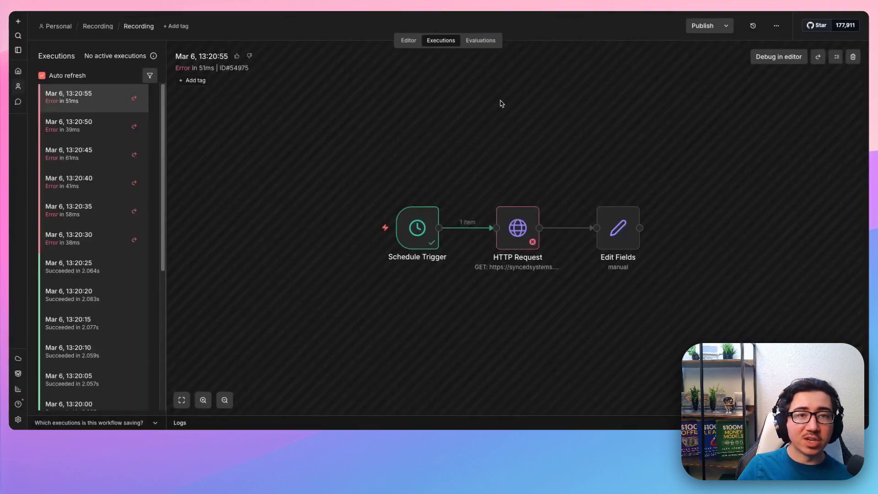